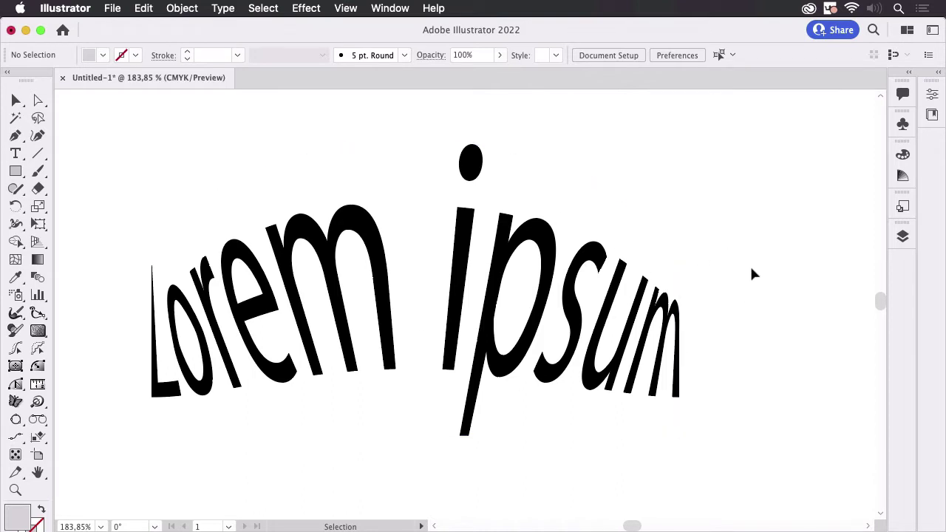
# Zoom and pan to the grey arch shape above the plain Lorem ipsum text.
pyautogui.moveTo(729, 203); pyautogui.dragTo(643, 261)
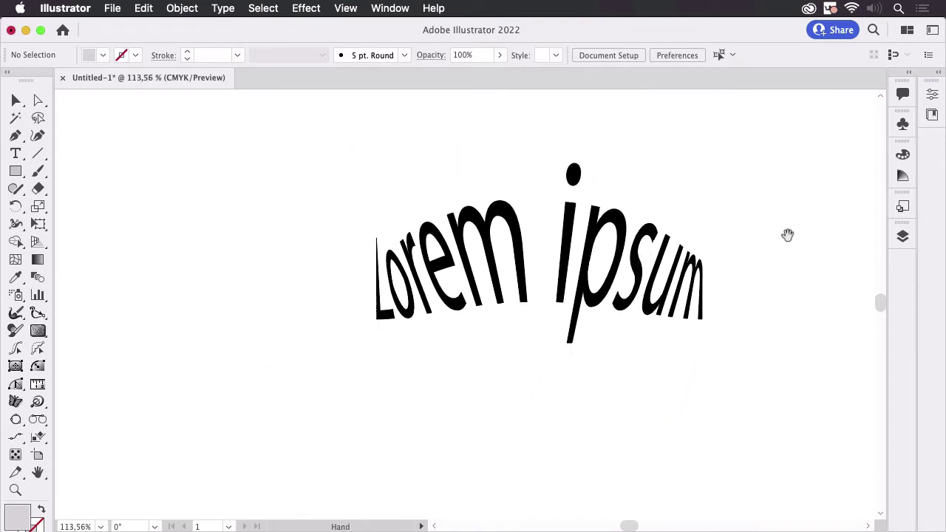
pyautogui.moveTo(788, 235); pyautogui.dragTo(637, 246)
pyautogui.hscroll(2, 637, 246)
pyautogui.scroll(-3, 591, 303)
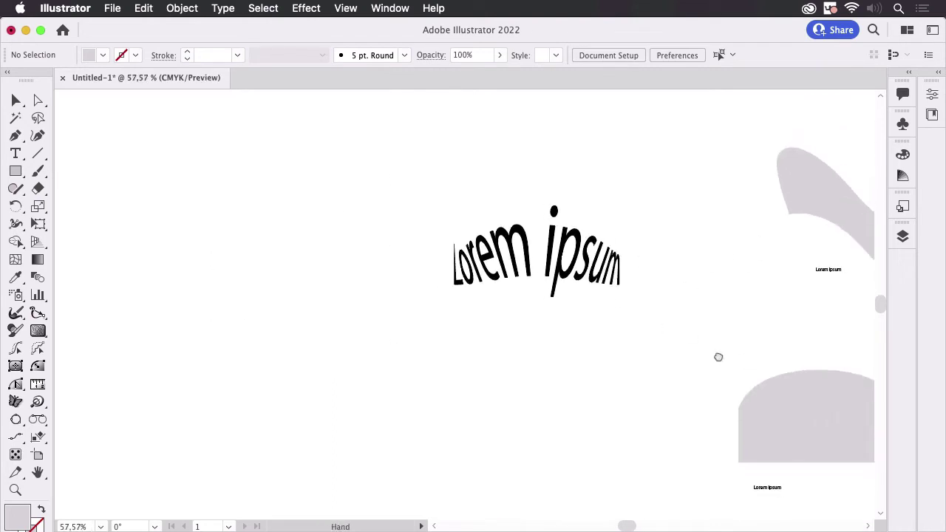
pyautogui.moveTo(718, 357); pyautogui.dragTo(462, 239)
pyautogui.moveTo(541, 321)
pyautogui.mouseDown()
pyautogui.moveTo(767, 355)
pyautogui.moveTo(710, 348)
pyautogui.mouseUp()
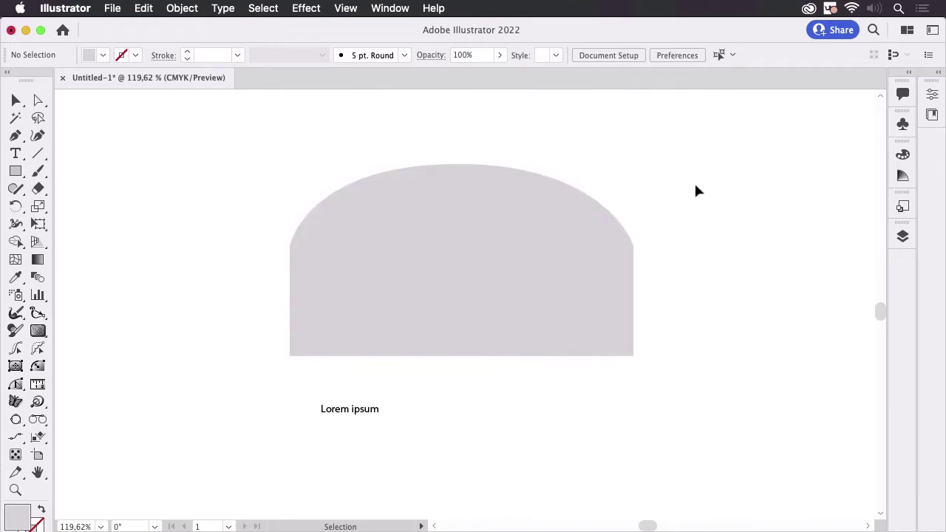
# Select the arch shape and inspect its top anchor with Direct Selection.
pyautogui.click(521, 266)
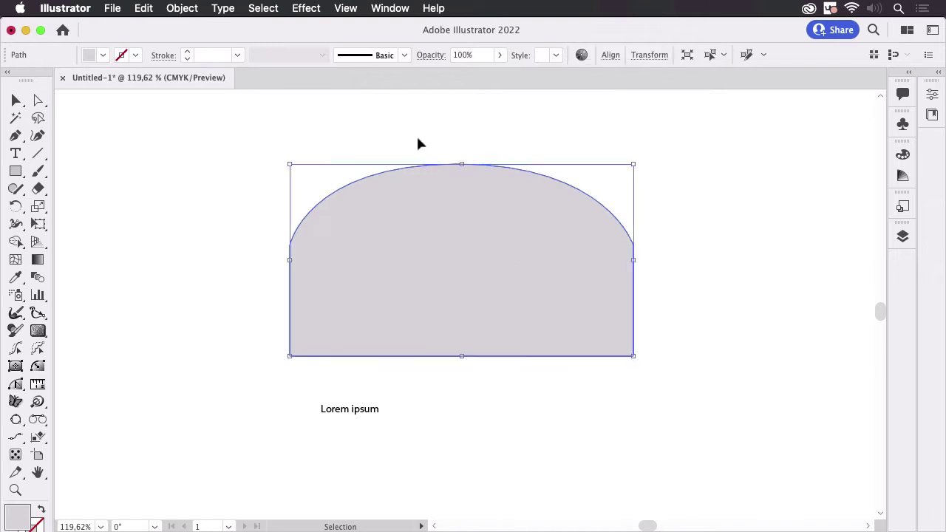
pyautogui.press('a')
pyautogui.click(457, 164)
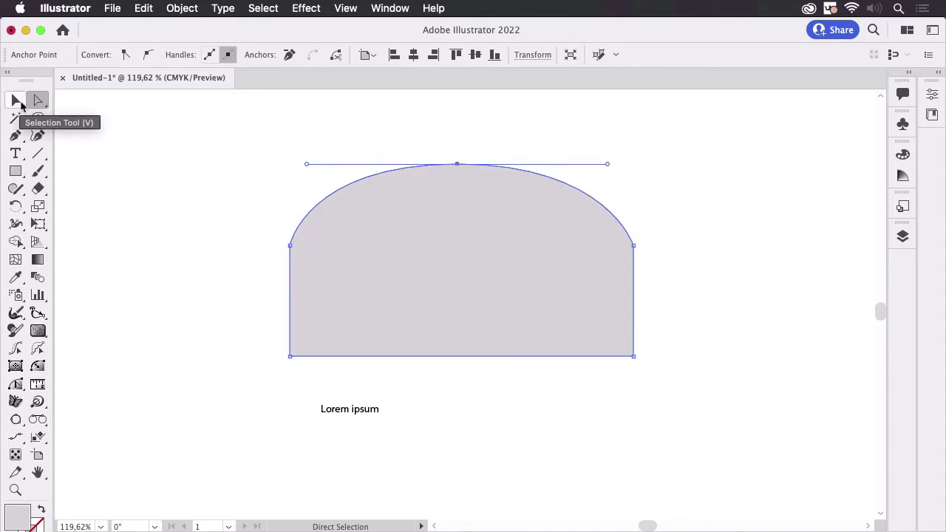
# Envelope the Lorem ipsum text into the grey arch with Make with Top Object.
pyautogui.click(18, 102)
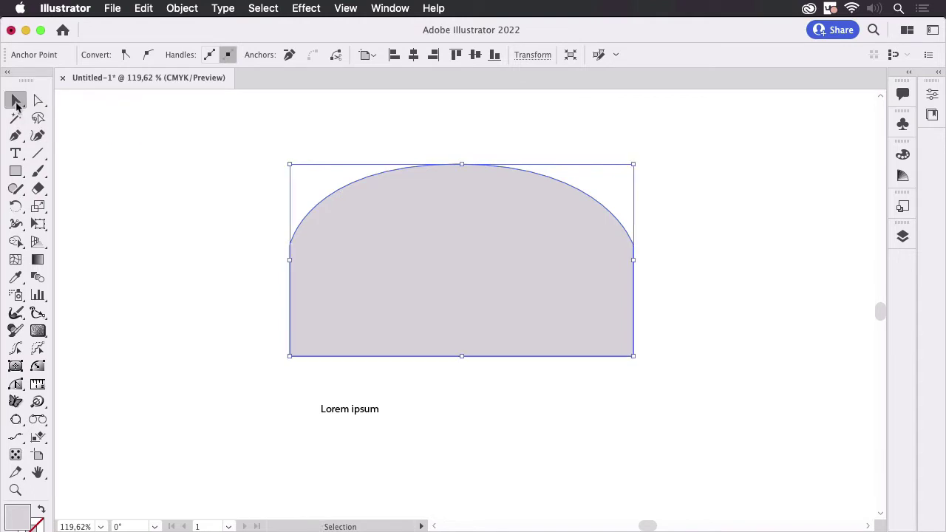
pyautogui.click(179, 137)
pyautogui.moveTo(456, 423); pyautogui.dragTo(485, 446)
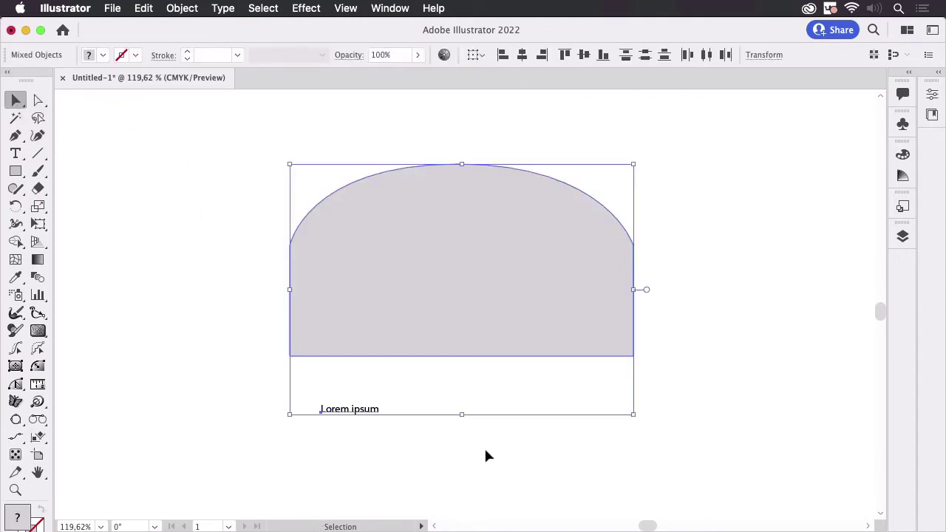
pyautogui.click(182, 9)
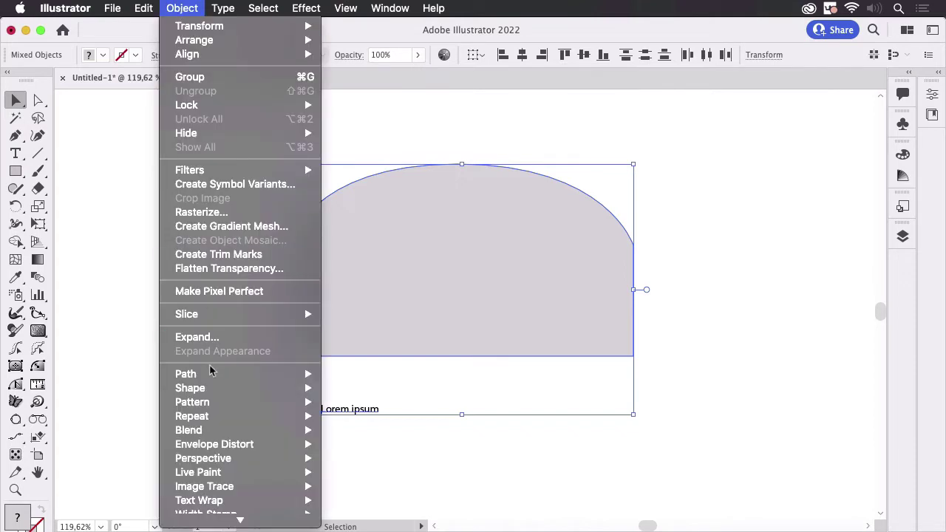
pyautogui.moveTo(214, 444)
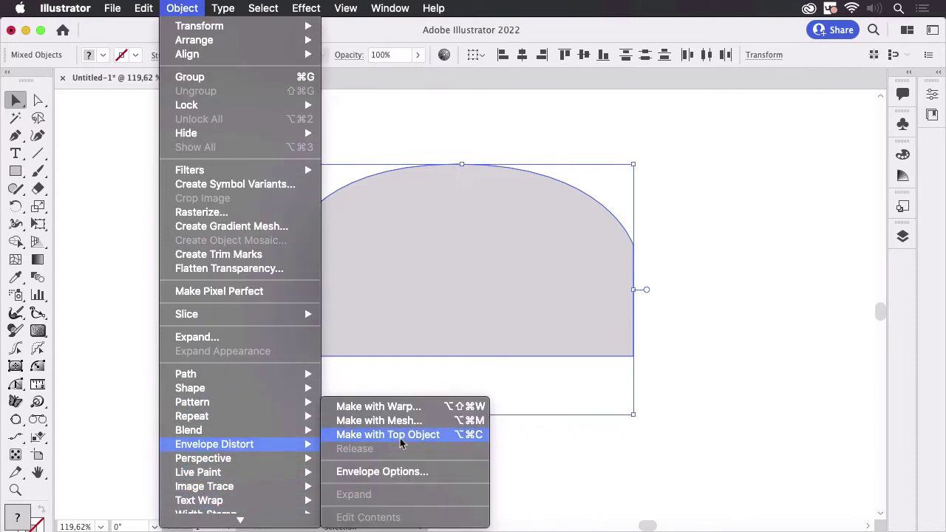
pyautogui.click(410, 436)
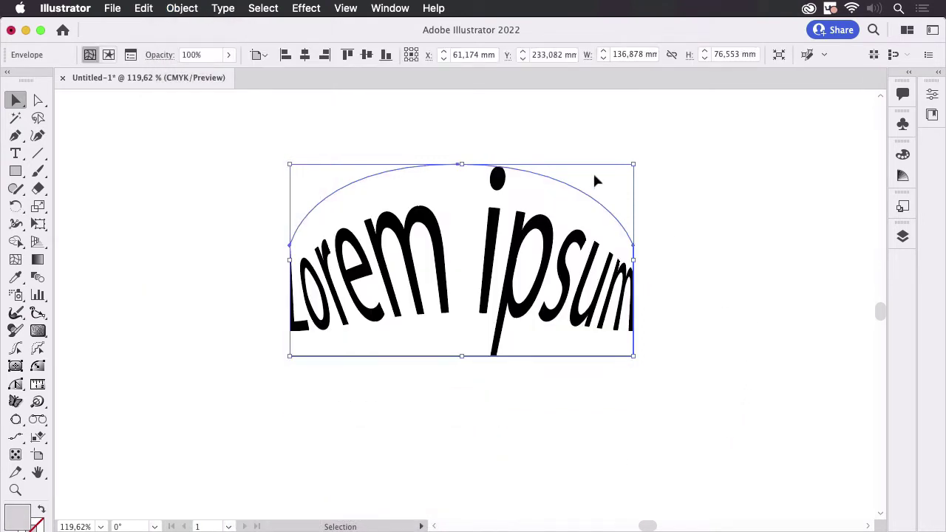
# Shorten the left and right handles of the arch envelope's top anchor, then deselect.
pyautogui.click(38, 100)
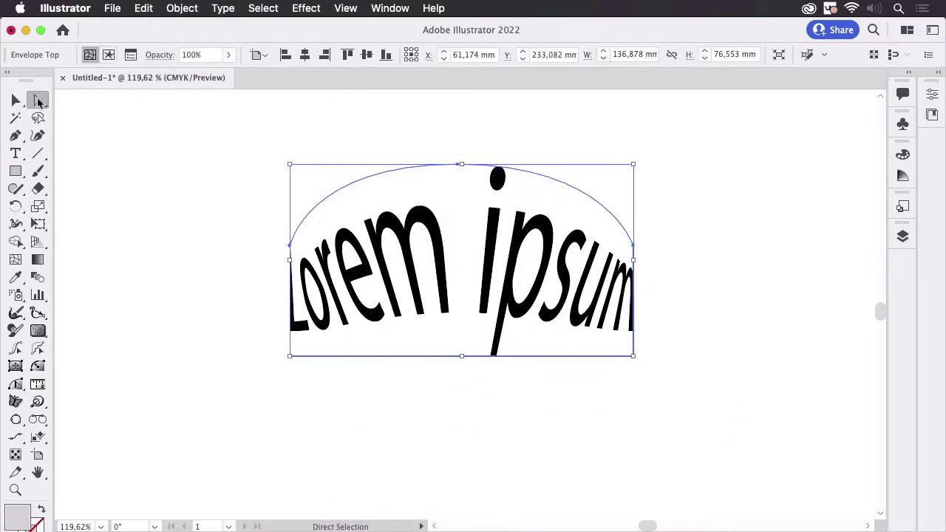
pyautogui.click(457, 163)
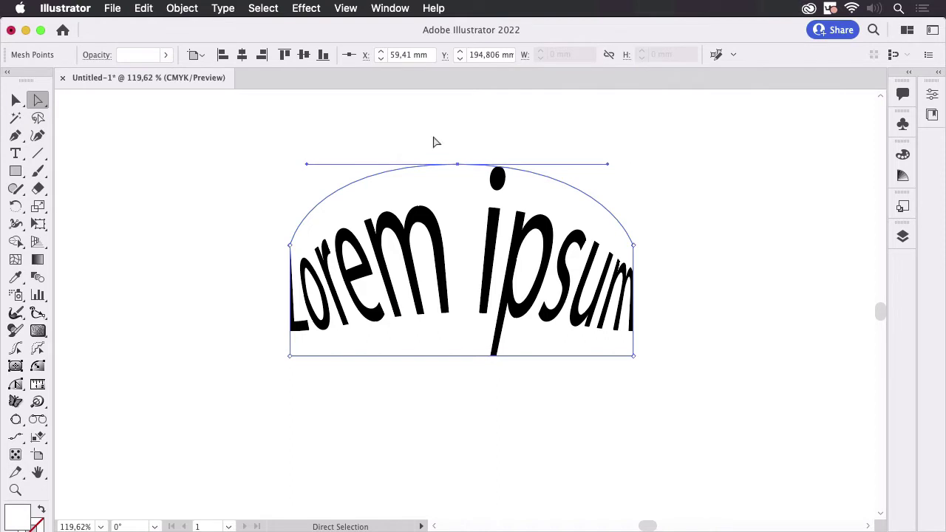
pyautogui.moveTo(306, 163); pyautogui.dragTo(340, 163)
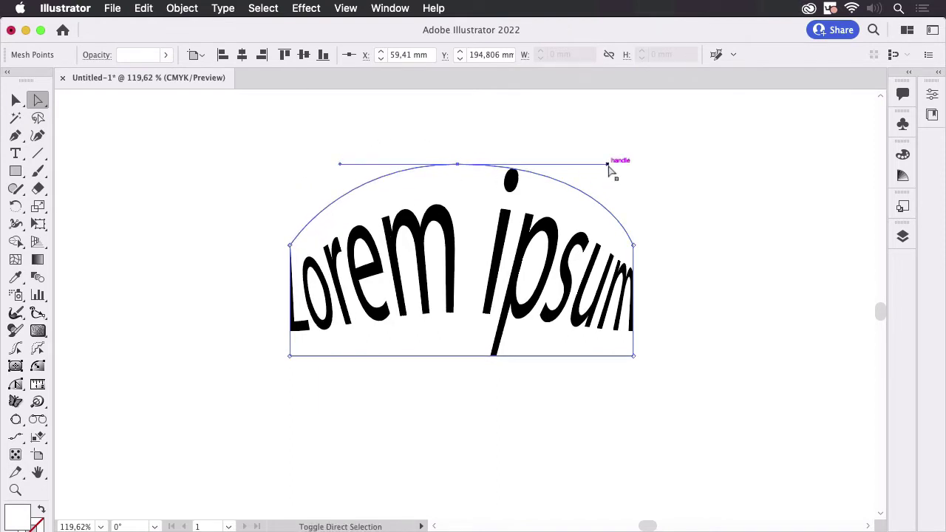
pyautogui.click(585, 167)
pyautogui.moveTo(424, 136); pyautogui.dragTo(540, 194)
pyautogui.moveTo(616, 163); pyautogui.dragTo(556, 163)
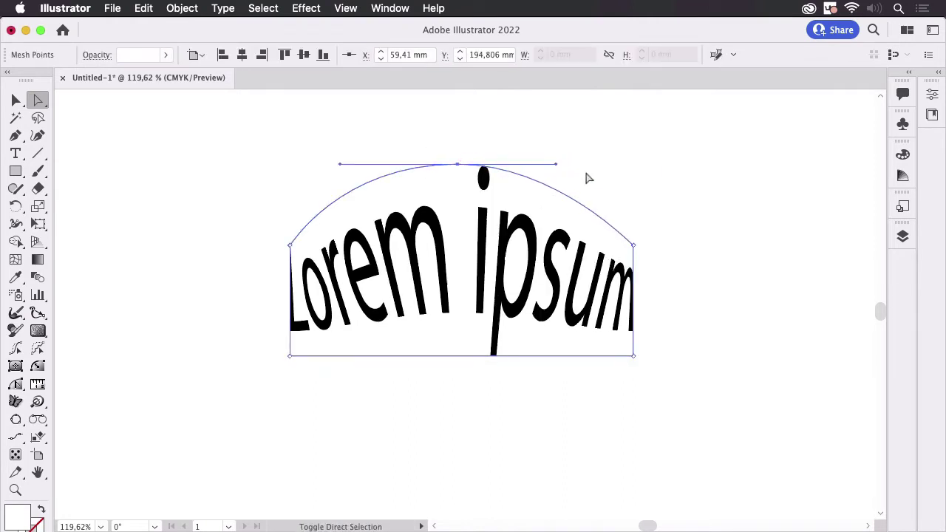
pyautogui.moveTo(341, 164); pyautogui.dragTo(379, 172)
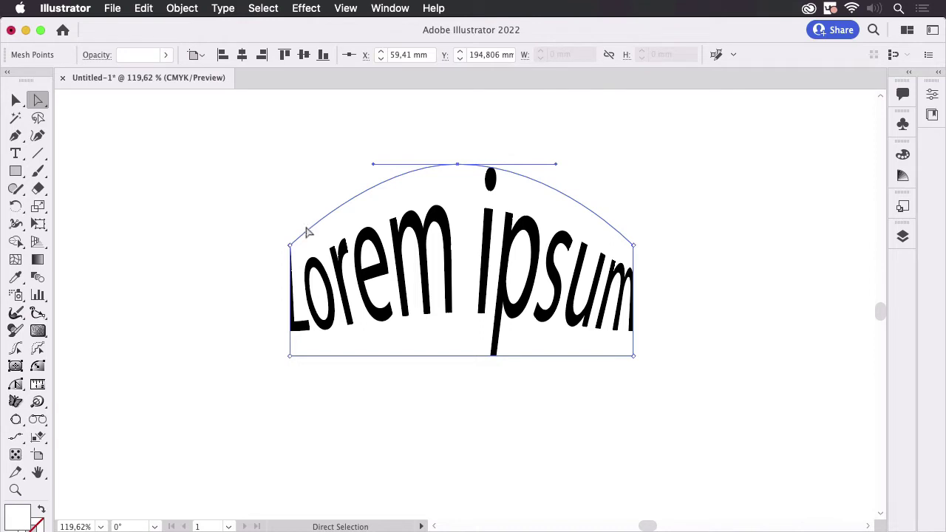
pyautogui.click(323, 207)
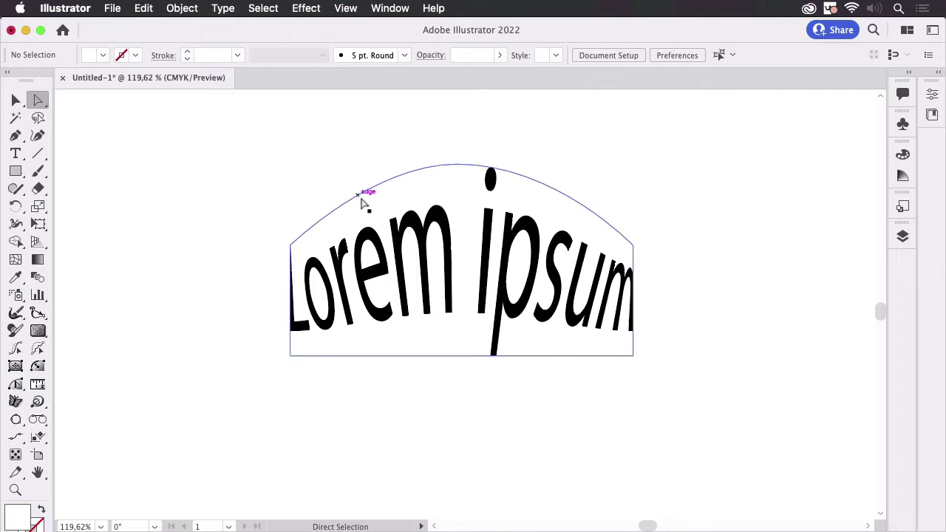
# Envelope the small Lorem ipsum into the grey wave shape with Make with Top Object.
pyautogui.moveTo(543, 173); pyautogui.dragTo(542, 303)
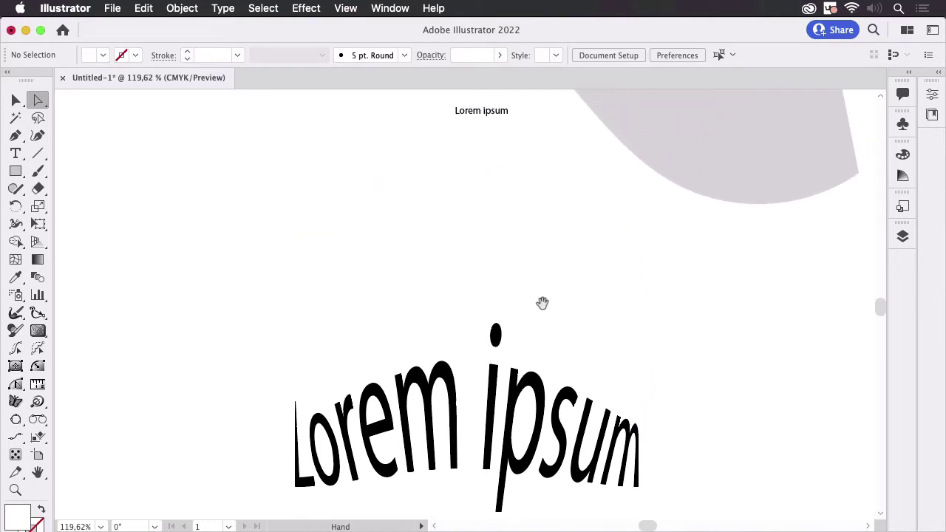
pyautogui.keyDown('alt'); pyautogui.click(584, 214); pyautogui.keyUp('alt')
pyautogui.moveTo(547, 249)
pyautogui.mouseDown()
pyautogui.moveTo(564, 268)
pyautogui.moveTo(542, 331)
pyautogui.mouseUp()
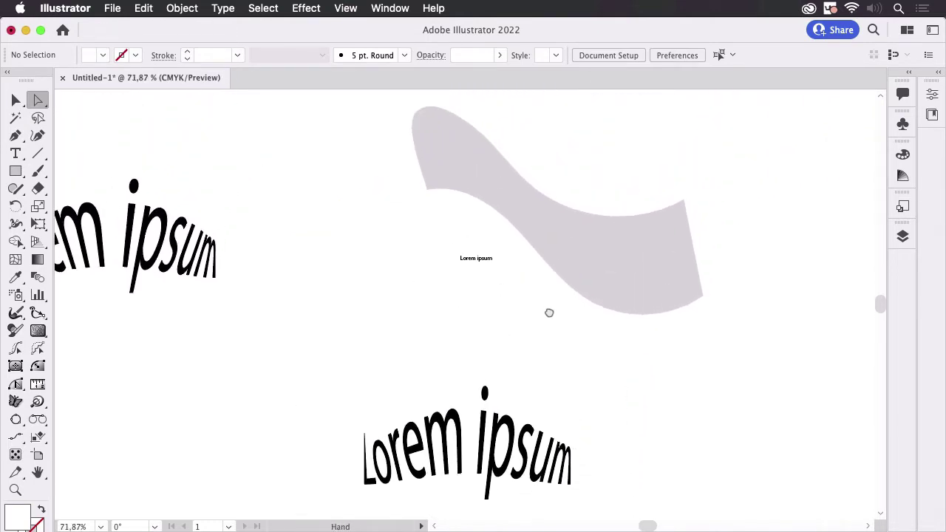
pyautogui.moveTo(375, 218); pyautogui.dragTo(346, 306)
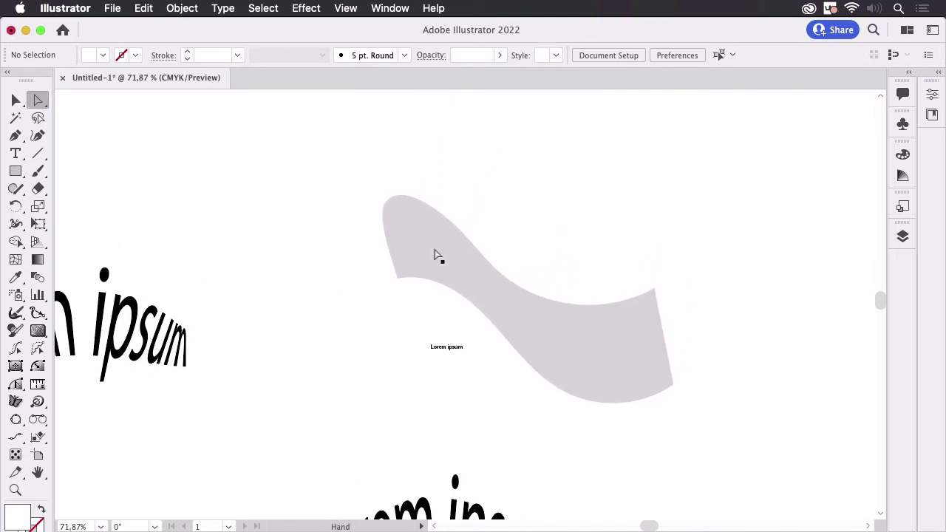
pyautogui.click(14, 102)
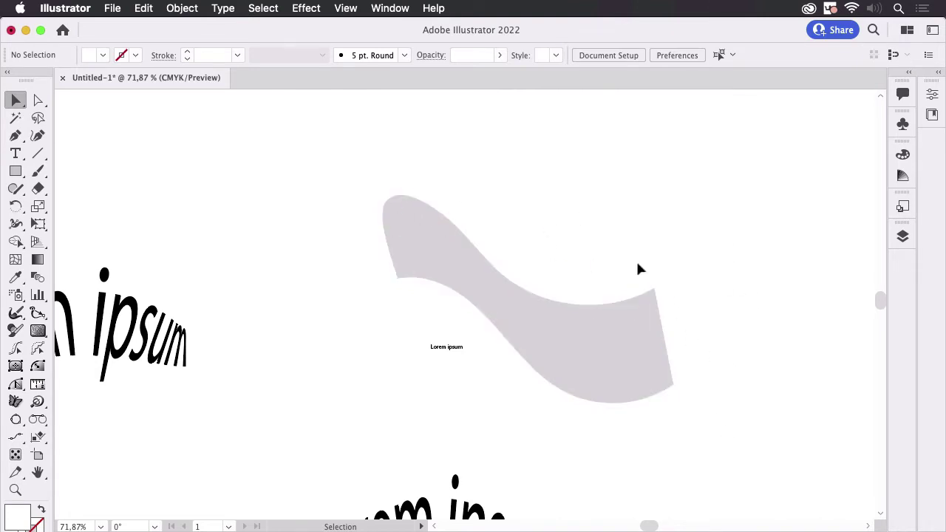
pyautogui.moveTo(386, 377); pyautogui.dragTo(554, 268)
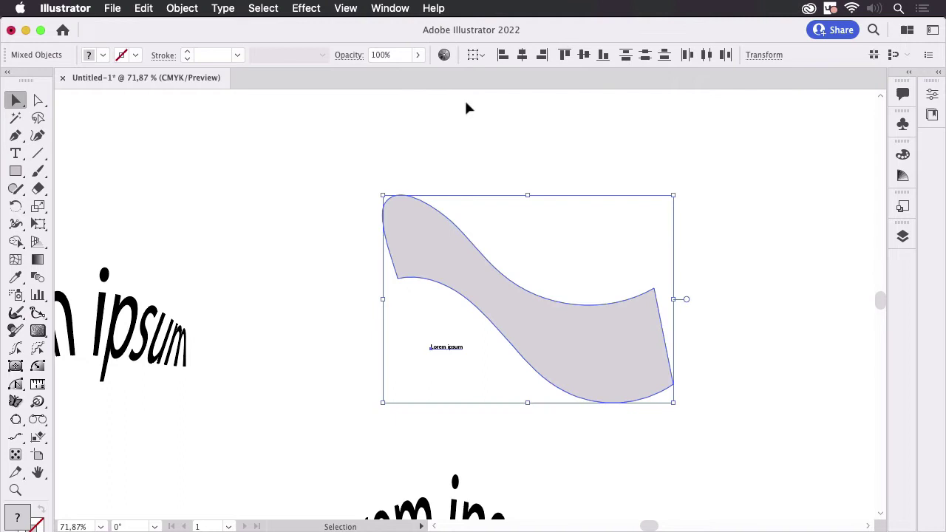
pyautogui.click(182, 9)
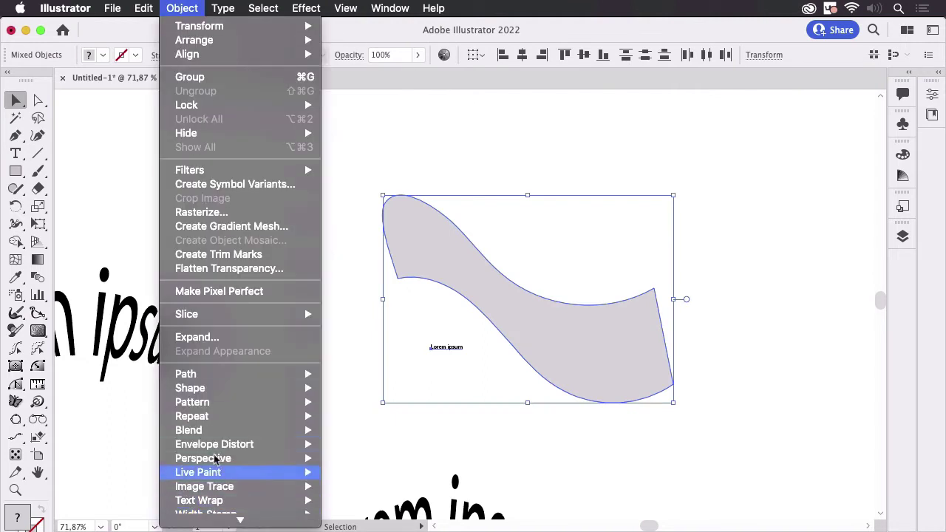
pyautogui.moveTo(214, 445)
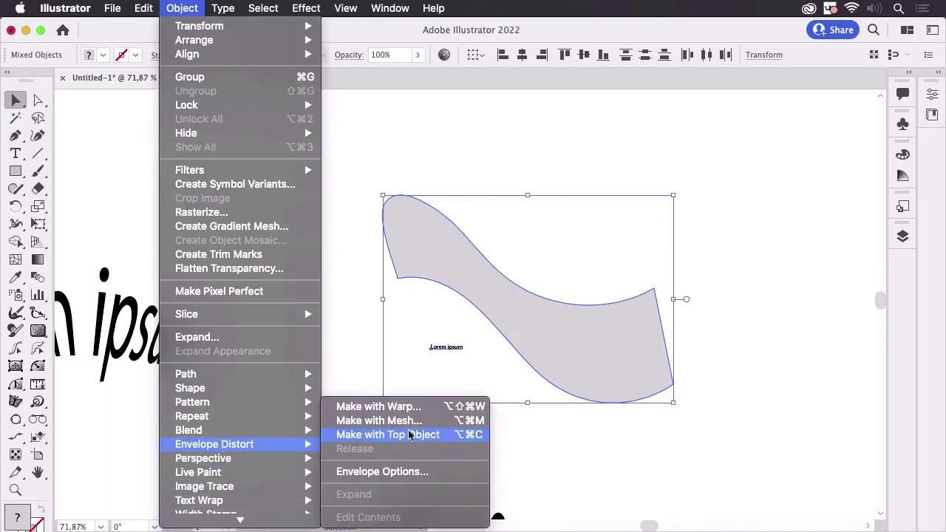
pyautogui.click(408, 433)
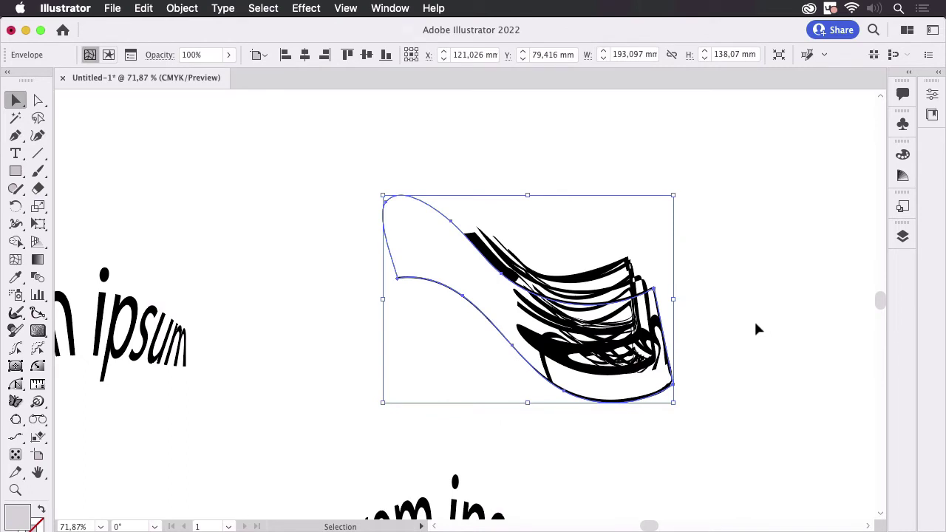
# Undo the wave envelope and select only the grey wave shape.
pyautogui.hotkey('ctrl', 'z')
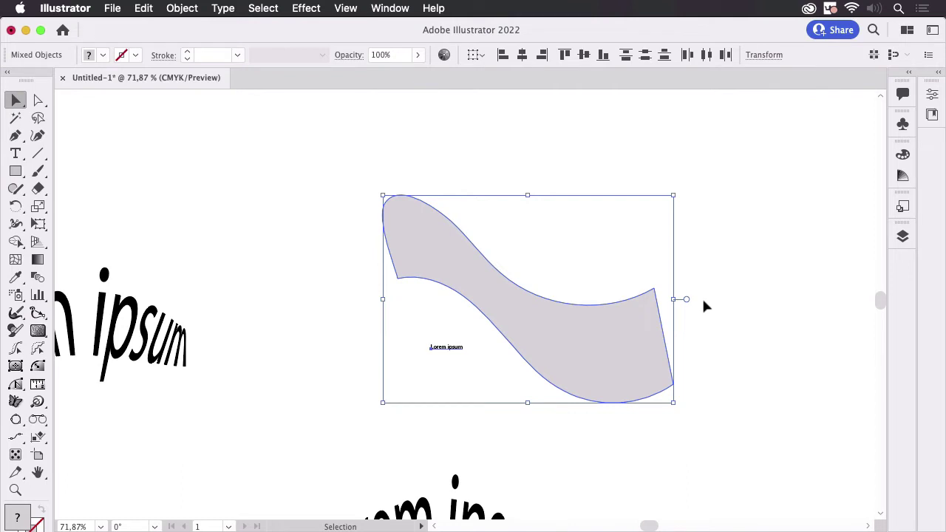
pyautogui.click(761, 268)
pyautogui.click(624, 348)
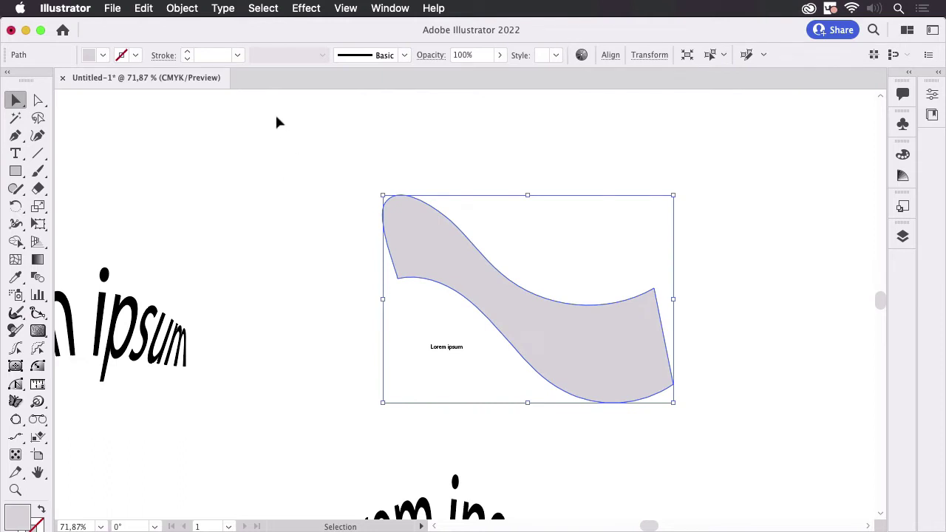
# Open Create Gradient Mesh on the wave, preview it, then cancel.
pyautogui.click(182, 8)
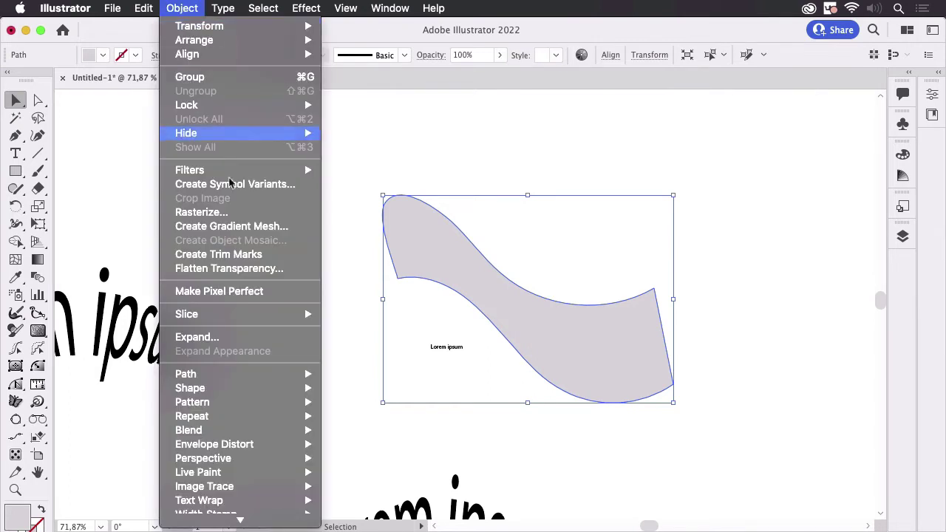
pyautogui.click(247, 227)
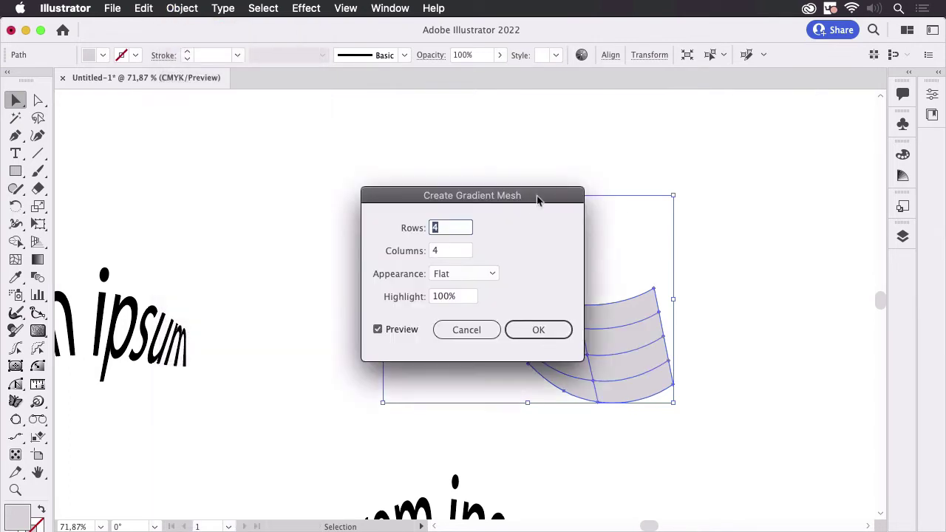
pyautogui.moveTo(537, 196); pyautogui.dragTo(308, 158)
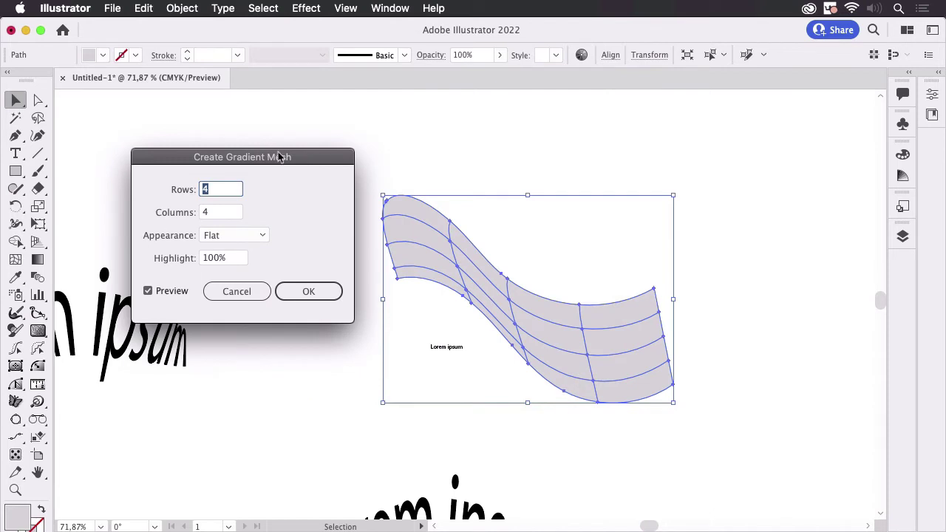
pyautogui.click(245, 292)
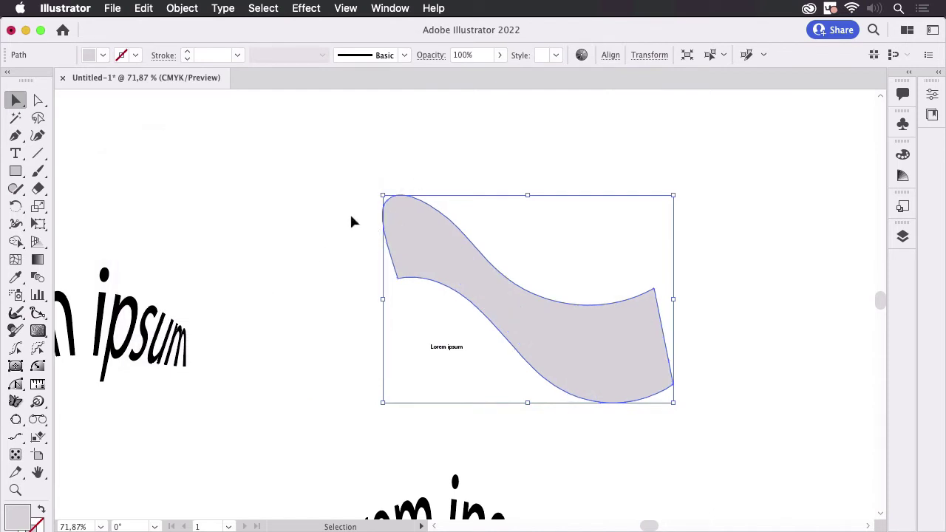
# Tighten the wave's top-left corner curve by Alt-dragging its direction handles.
pyautogui.click(38, 101)
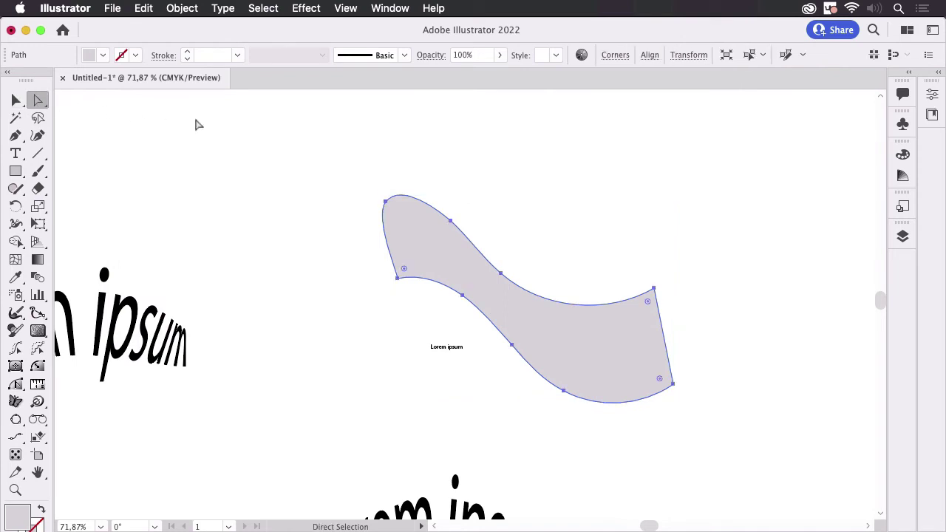
pyautogui.click(393, 197)
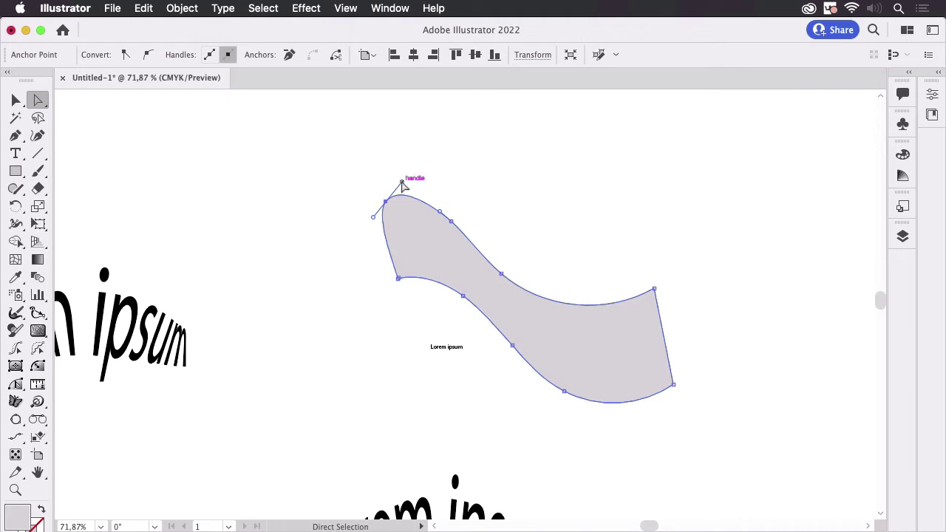
pyautogui.moveTo(401, 182)
pyautogui.mouseDown()
pyautogui.moveTo(410, 192)
pyautogui.moveTo(401, 189)
pyautogui.mouseUp()
pyautogui.press('alt')
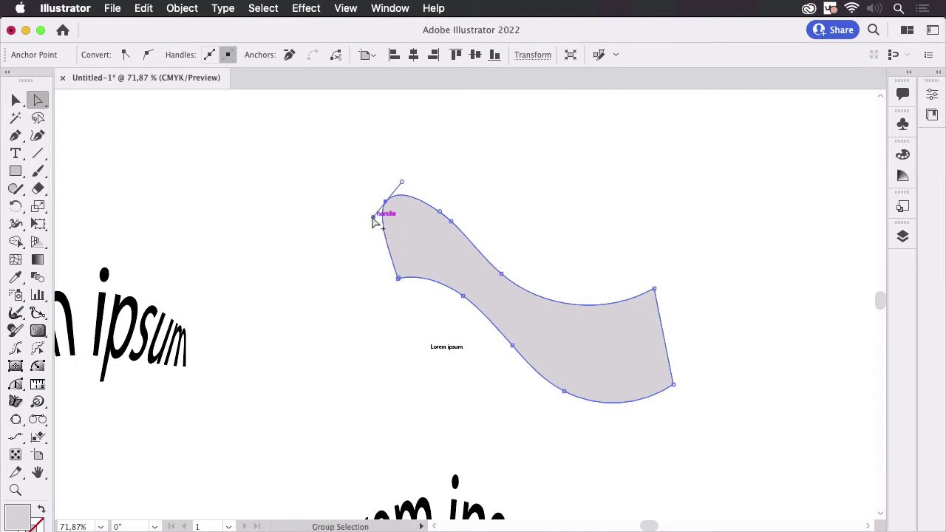
pyautogui.moveTo(374, 221); pyautogui.dragTo(383, 217)
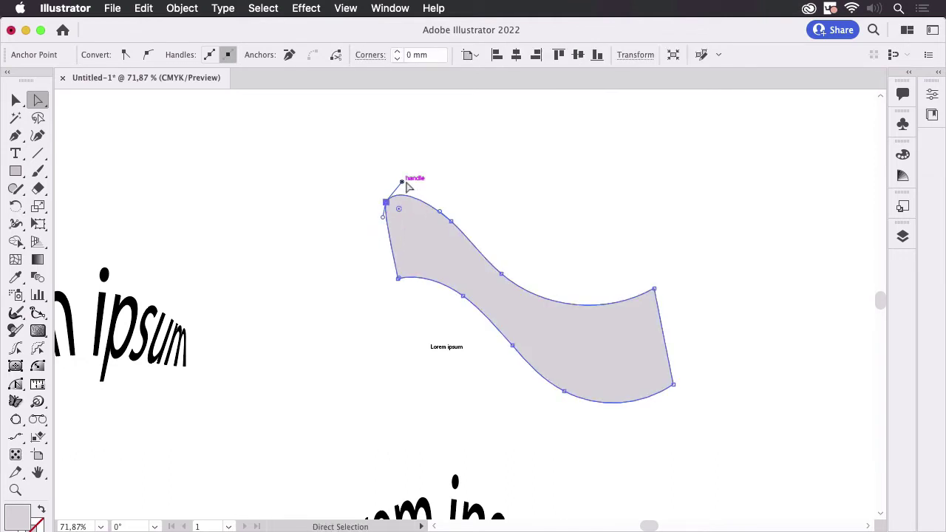
pyautogui.moveTo(405, 184)
pyautogui.mouseDown()
pyautogui.moveTo(412, 198)
pyautogui.moveTo(402, 196)
pyautogui.mouseUp()
pyautogui.click(384, 170)
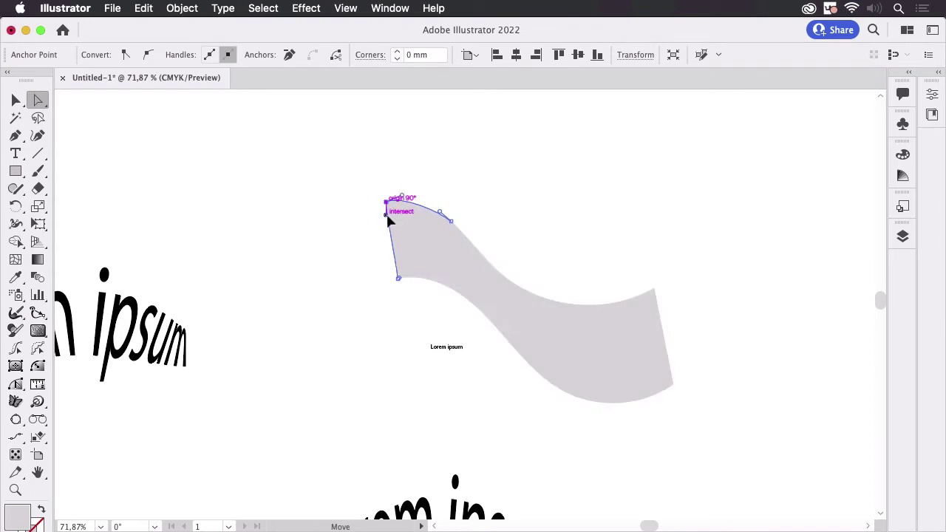
pyautogui.click(15, 99)
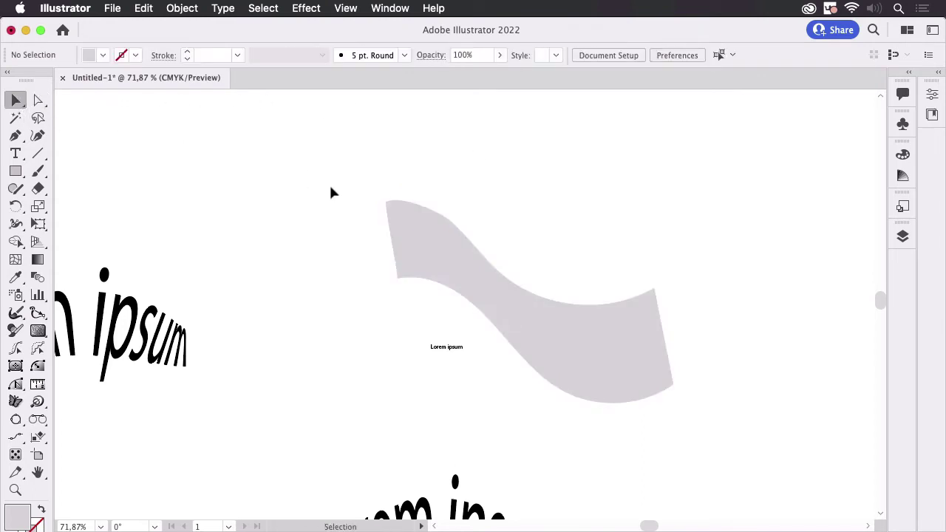
# Envelope the small Lorem ipsum into the reshaped wave with Make with Top Object.
pyautogui.click(575, 382)
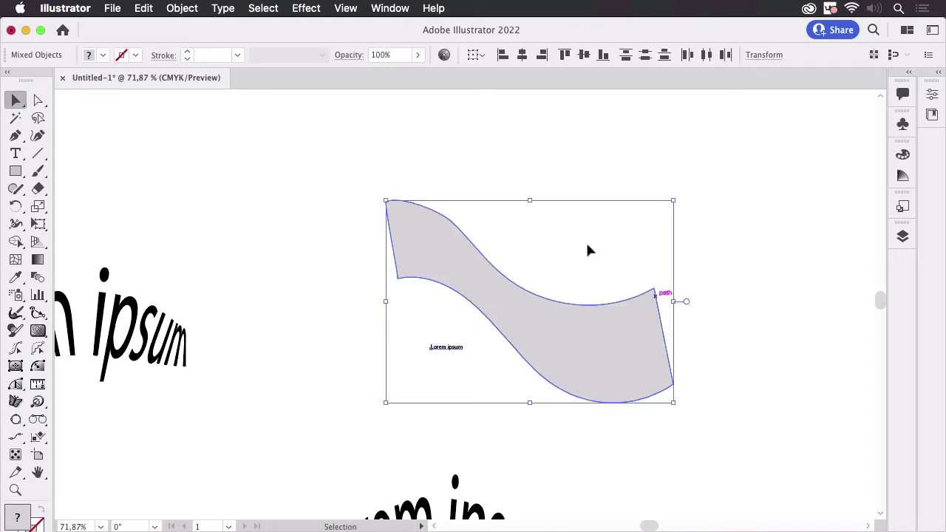
pyautogui.click(180, 11)
pyautogui.moveTo(214, 444)
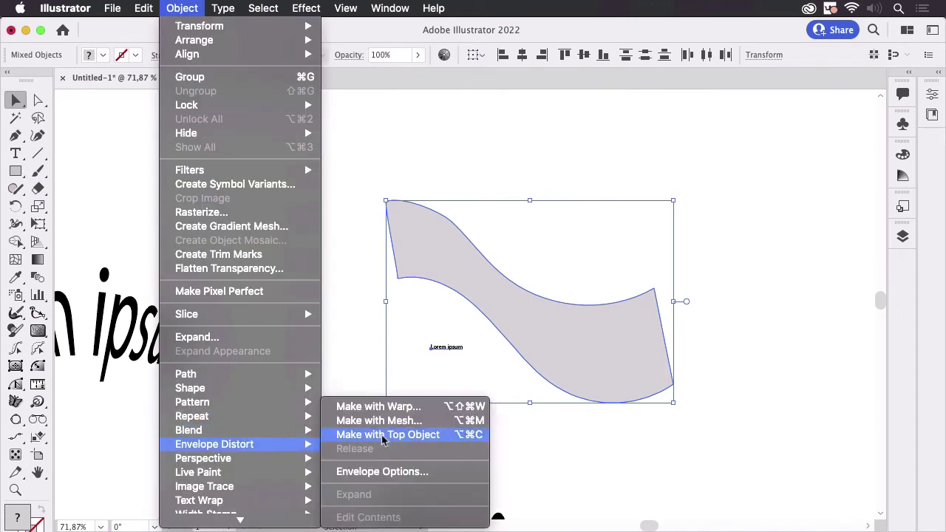
pyautogui.click(383, 439)
pyautogui.click(728, 289)
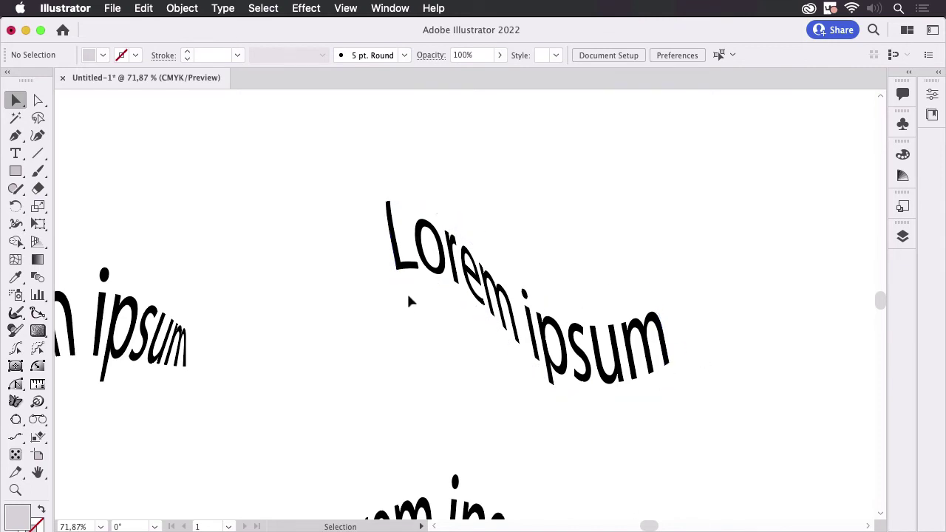
# Bring the other warped texts into view and move the bulged text up and left.
pyautogui.moveTo(289, 350); pyautogui.dragTo(516, 245)
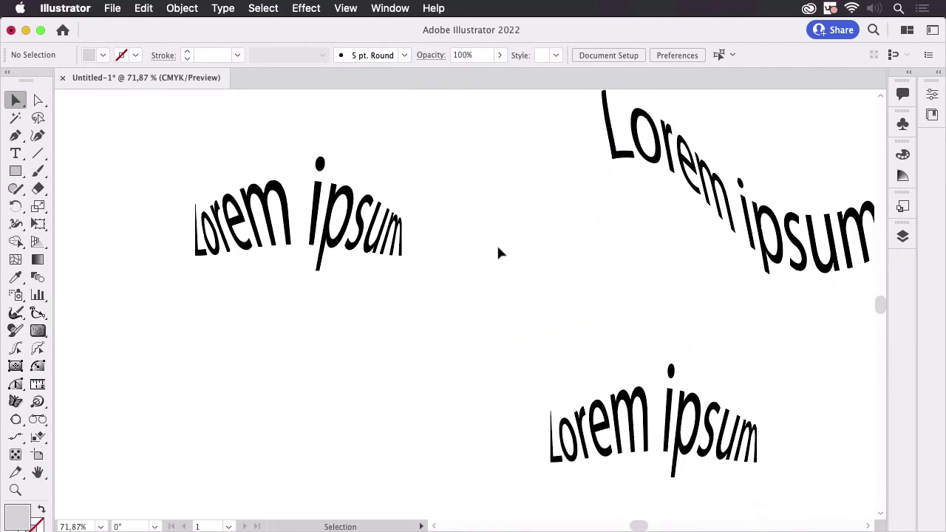
pyautogui.moveTo(729, 457); pyautogui.dragTo(650, 357)
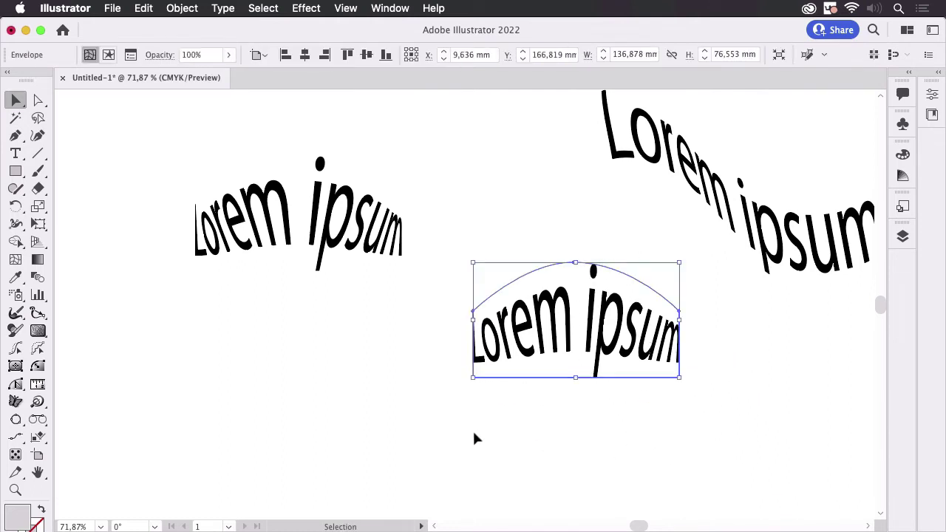
pyautogui.hscroll(-2, 404, 406)
pyautogui.scroll(-3, 471, 372)
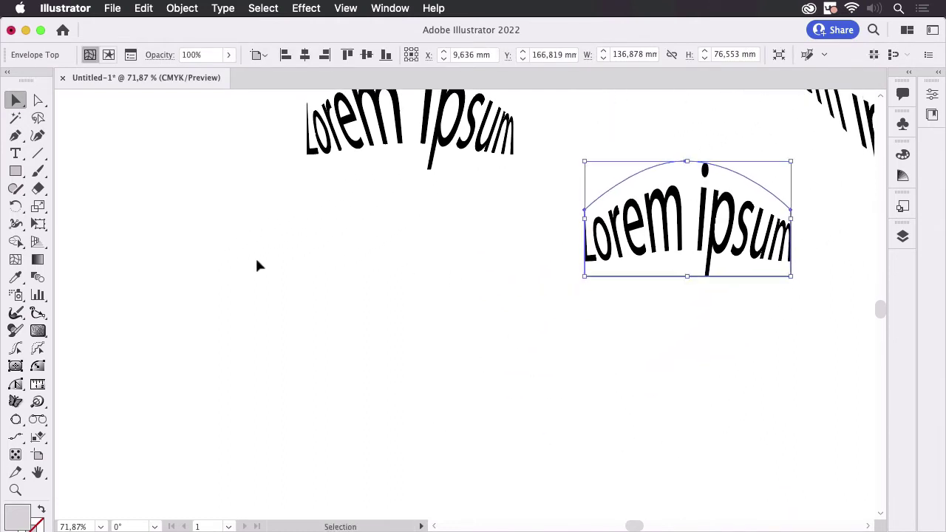
pyautogui.click(15, 153)
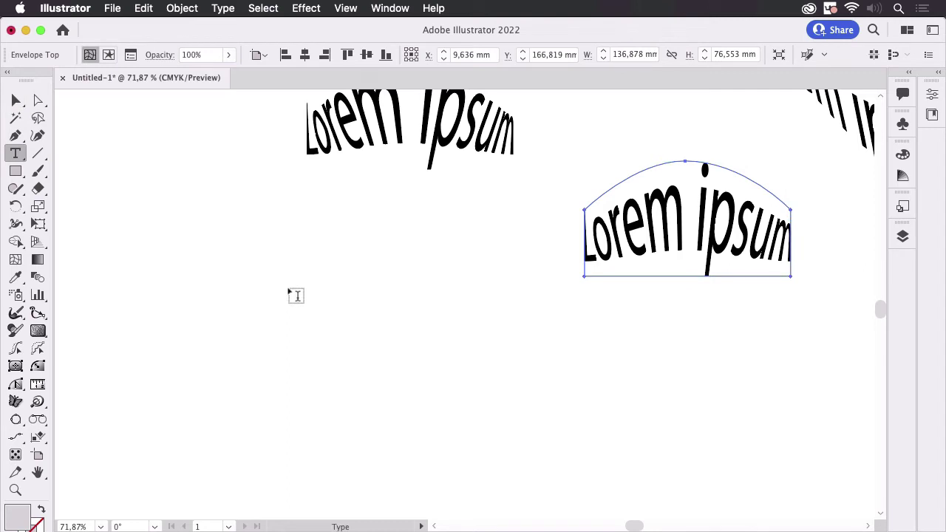
# Place a new Lorem ipsum line, enlarge it, and shift it left.
pyautogui.click(289, 287)
pyautogui.click(16, 100)
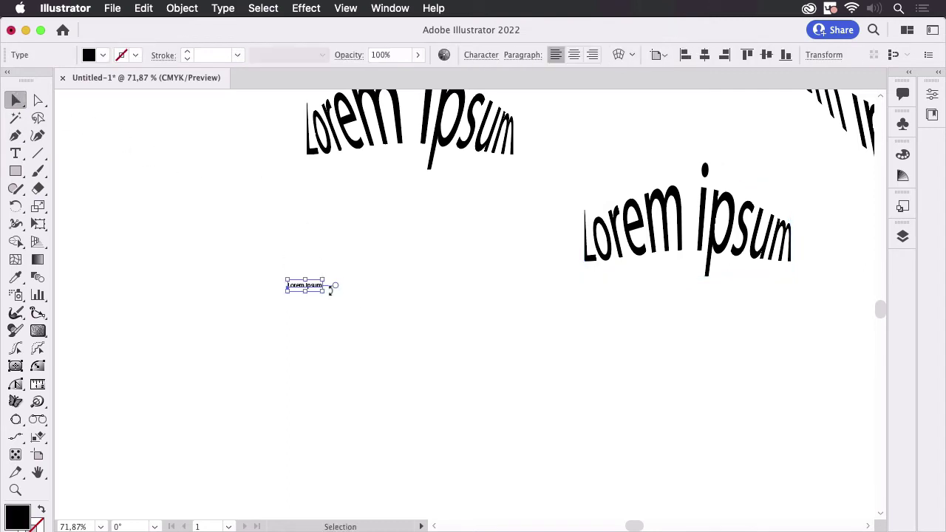
pyautogui.moveTo(328, 291); pyautogui.dragTo(517, 334)
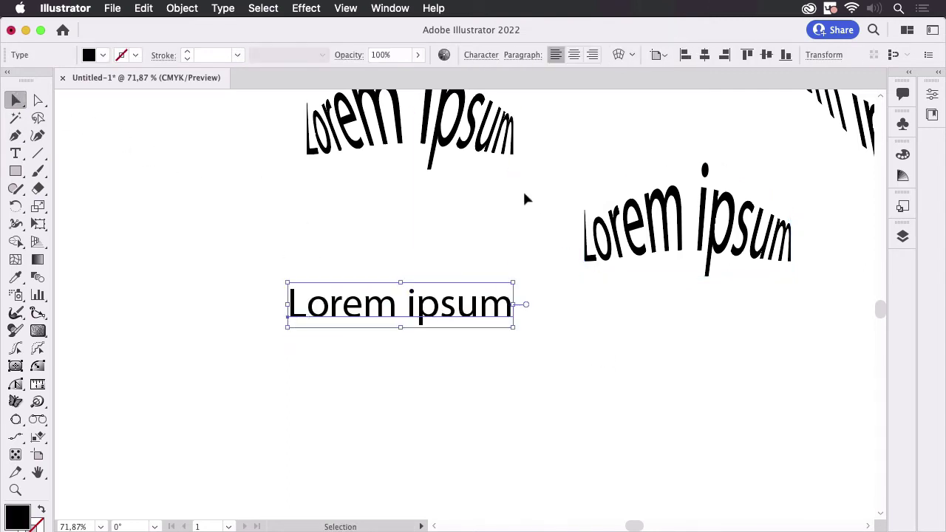
pyautogui.moveTo(459, 304); pyautogui.dragTo(363, 316)
pyautogui.click(182, 8)
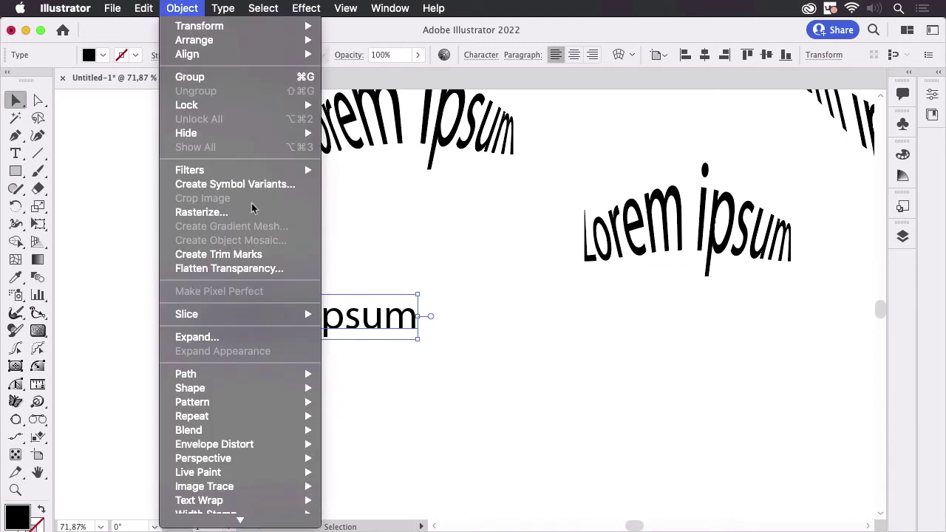
pyautogui.moveTo(215, 444)
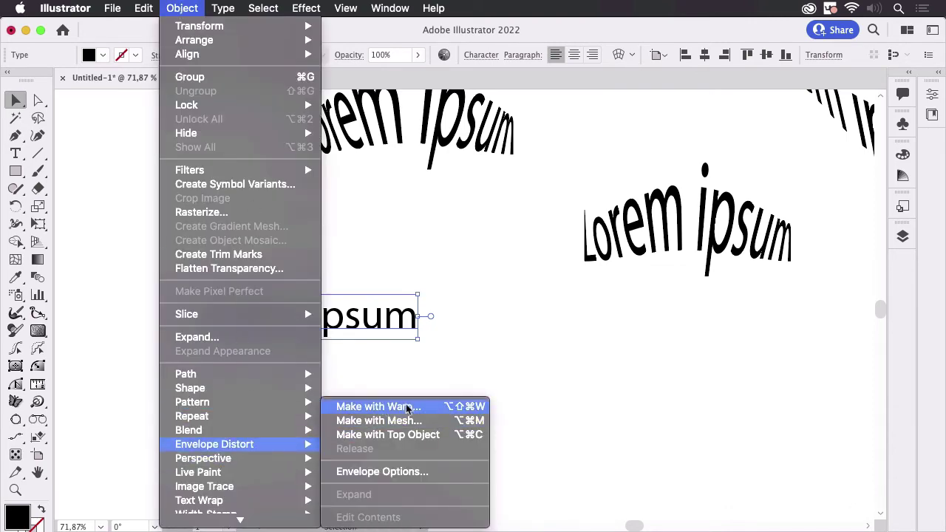
# Apply Make with Warp to the new text and move Warp Options aside.
pyautogui.click(414, 408)
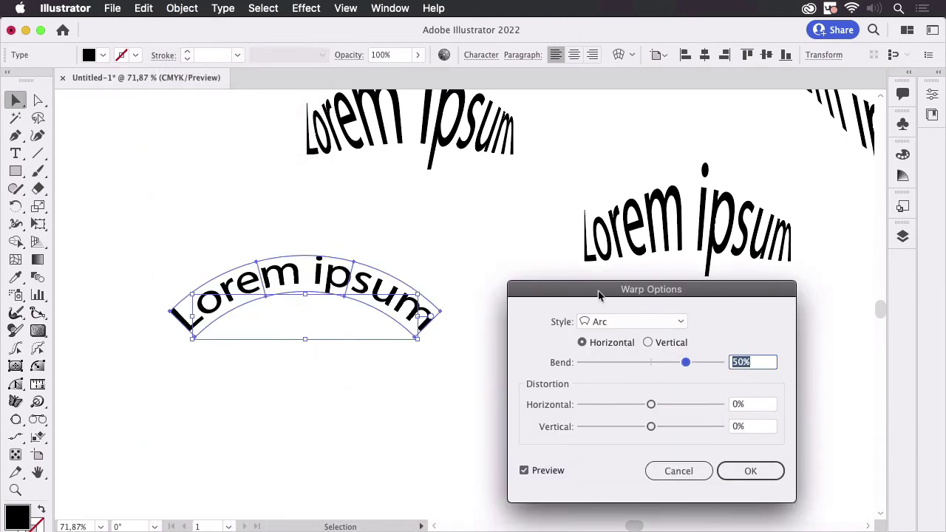
pyautogui.moveTo(598, 291); pyautogui.dragTo(539, 166)
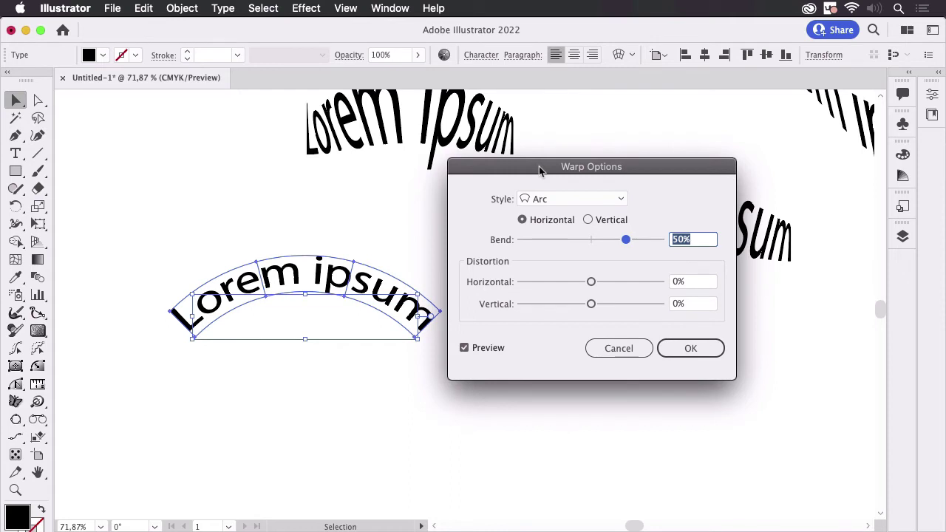
pyautogui.moveTo(516, 172)
pyautogui.mouseDown()
pyautogui.moveTo(565, 186)
pyautogui.moveTo(558, 218)
pyautogui.mouseUp()
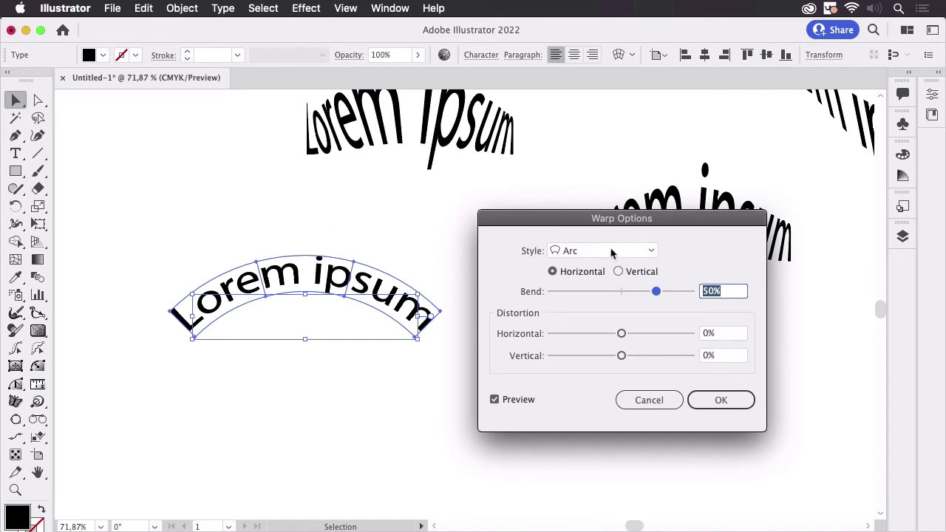
pyautogui.moveTo(589, 231); pyautogui.dragTo(550, 316)
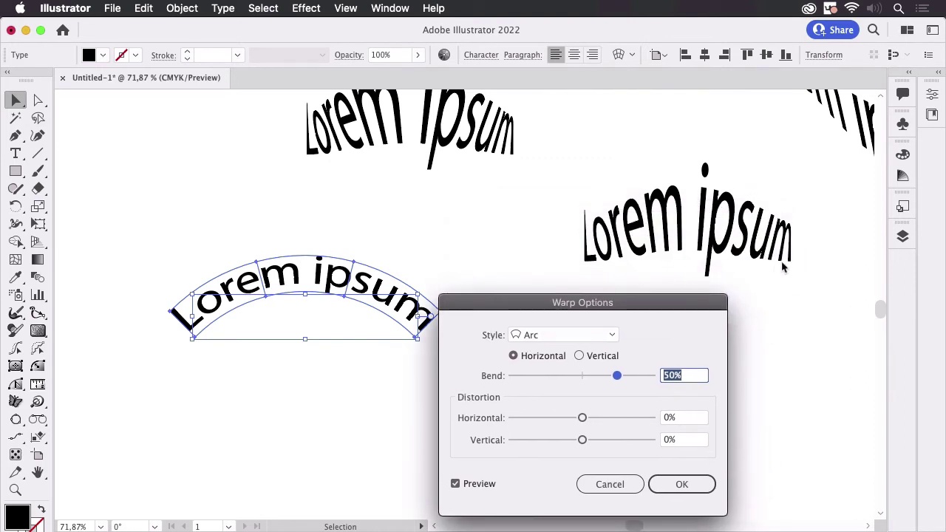
# Try Arc Upper with less bend, then settle on Arc at −69% bend.
pyautogui.click(556, 340)
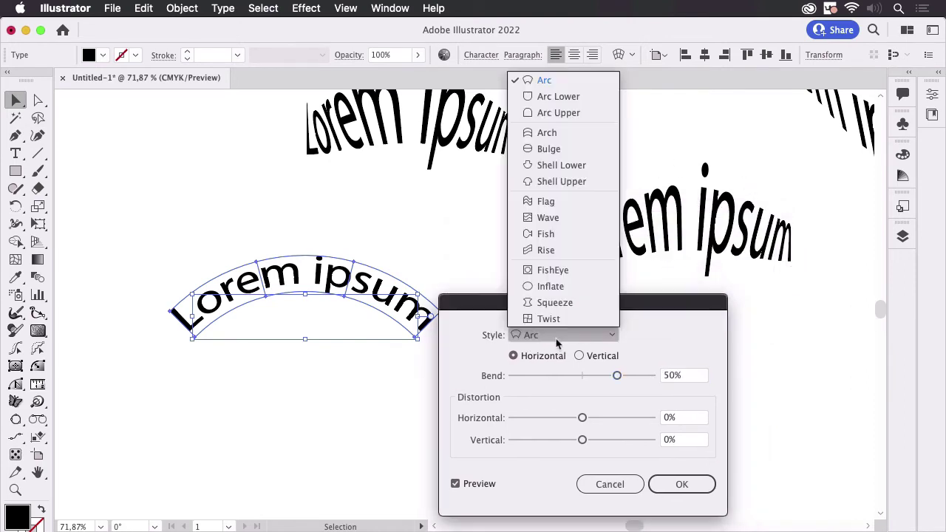
pyautogui.click(571, 114)
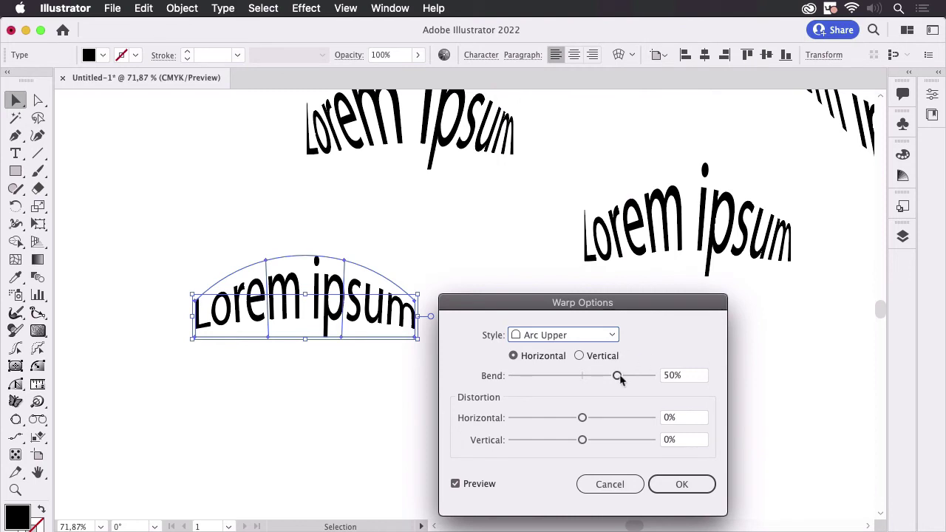
pyautogui.moveTo(618, 376)
pyautogui.mouseDown()
pyautogui.moveTo(515, 377)
pyautogui.moveTo(557, 379)
pyautogui.moveTo(548, 379)
pyautogui.mouseUp()
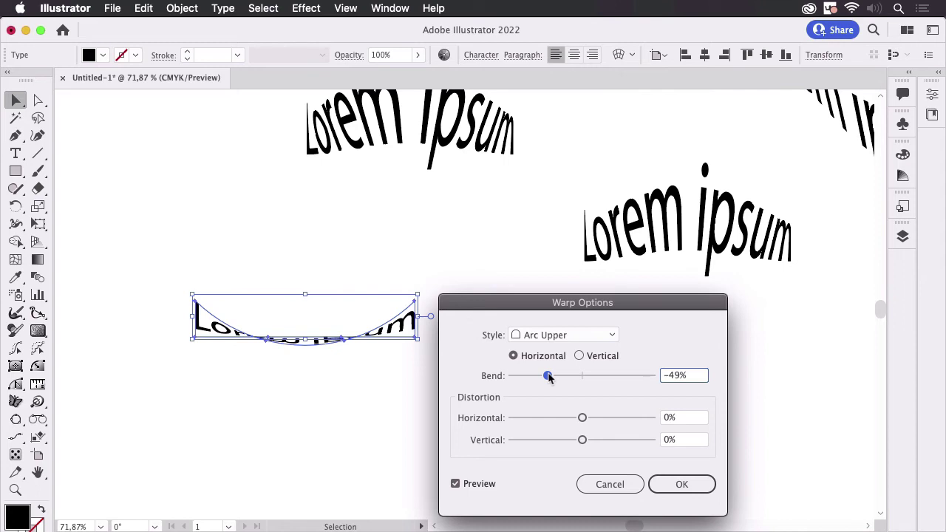
pyautogui.click(566, 336)
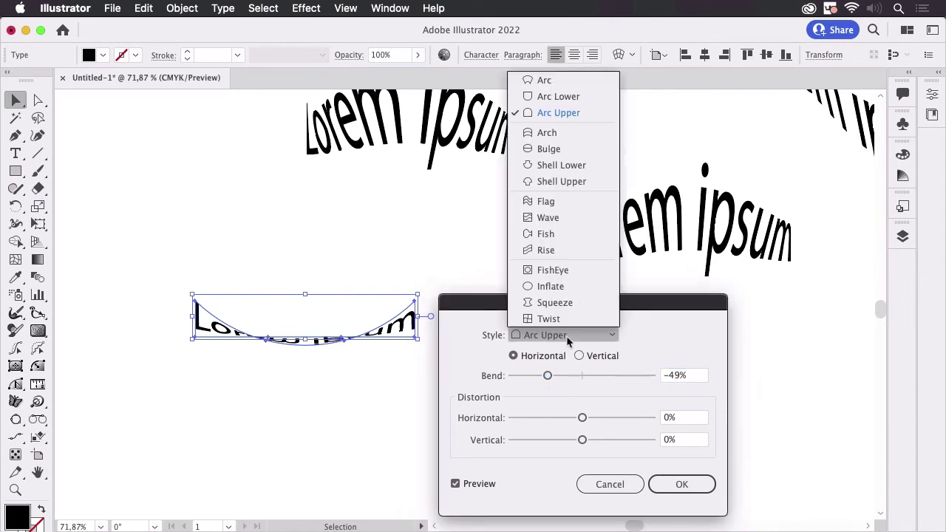
pyautogui.click(552, 79)
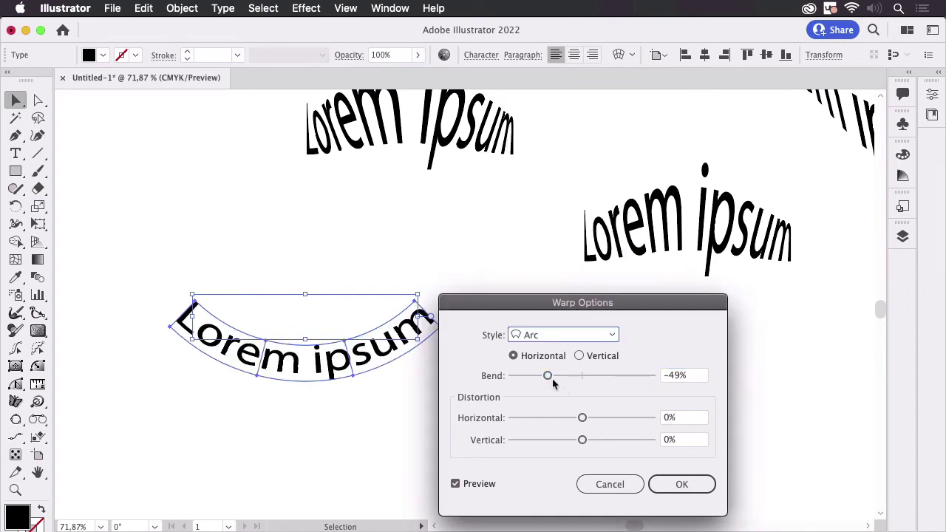
pyautogui.moveTo(548, 376); pyautogui.dragTo(534, 376)
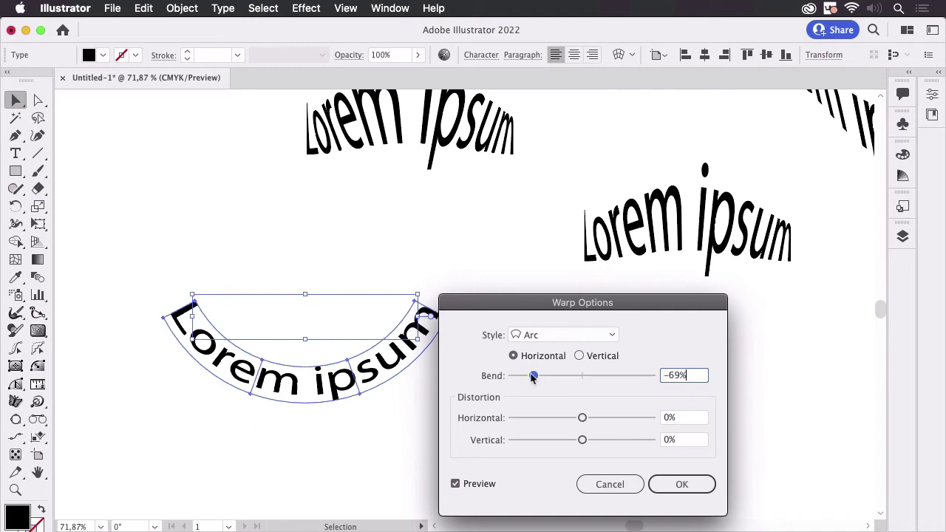
# Switch the warp to Arc Upper with a 63% bend and preview it.
pyautogui.click(540, 335)
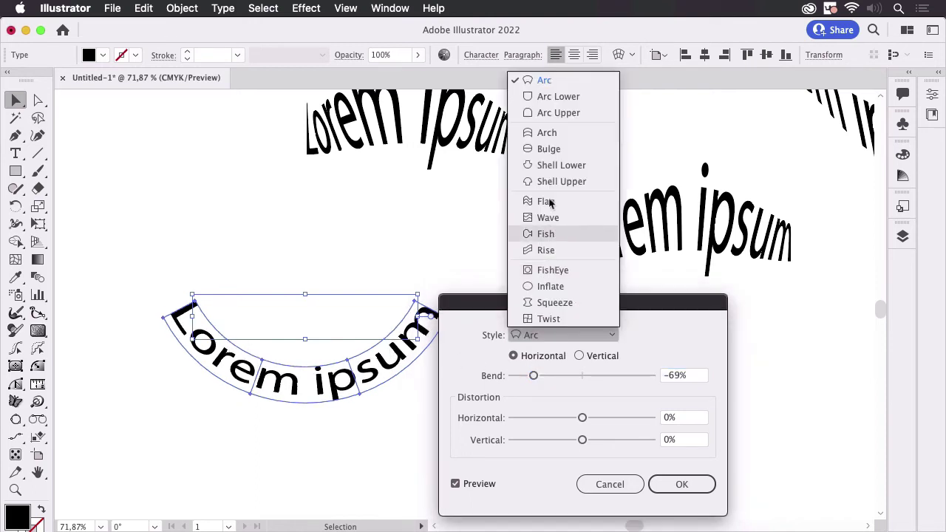
pyautogui.click(567, 112)
pyautogui.moveTo(534, 375); pyautogui.dragTo(626, 375)
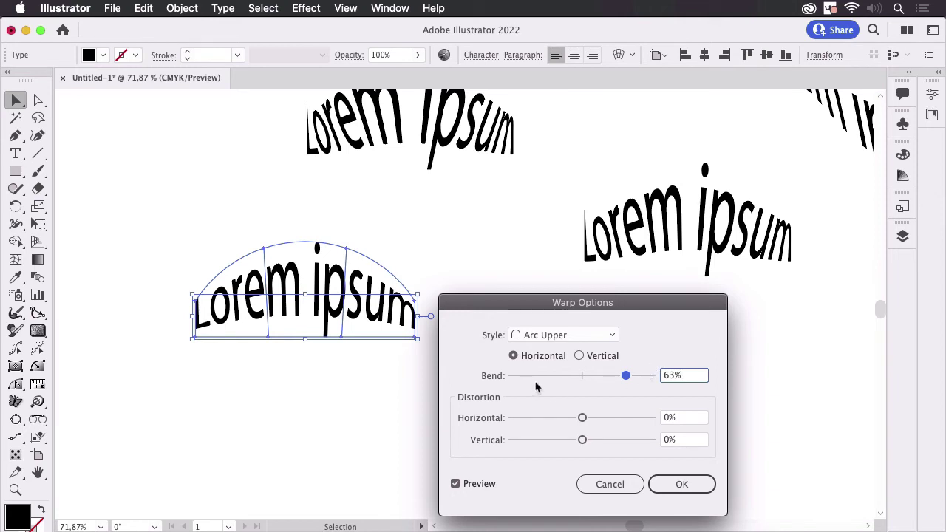
pyautogui.click(691, 489)
# Discard the arc warp, center the flat text, and draw a black bar beneath it.
pyautogui.click(608, 487)
pyautogui.moveTo(362, 415); pyautogui.dragTo(491, 394)
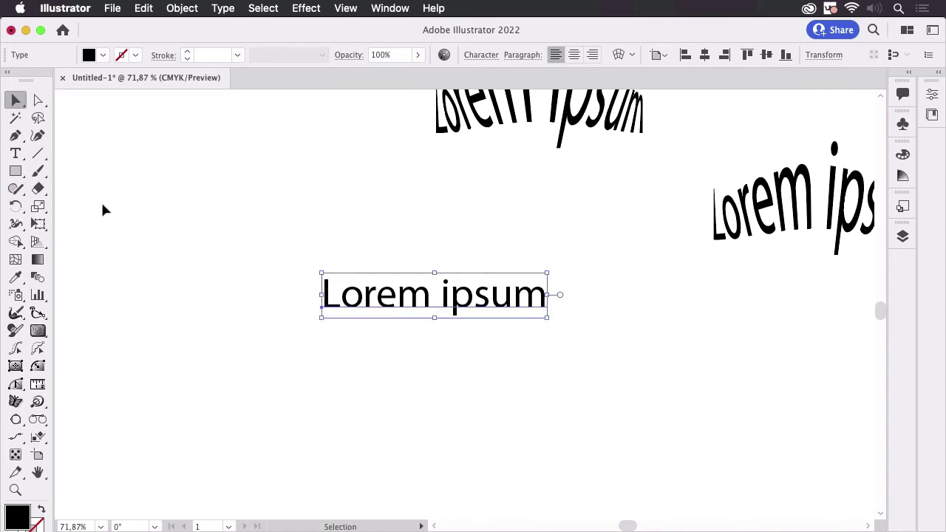
pyautogui.click(16, 175)
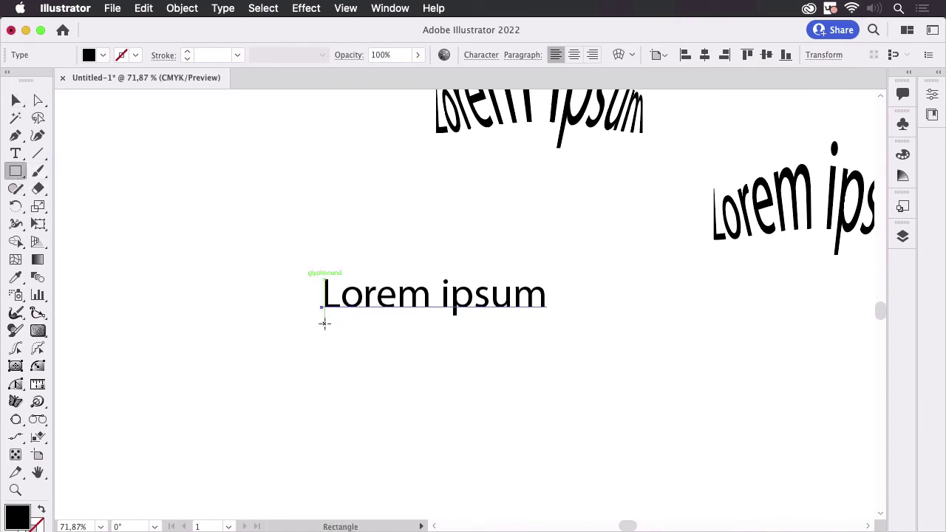
pyautogui.moveTo(322, 326)
pyautogui.mouseDown()
pyautogui.moveTo(397, 337)
pyautogui.moveTo(545, 336)
pyautogui.mouseUp()
pyautogui.click(16, 102)
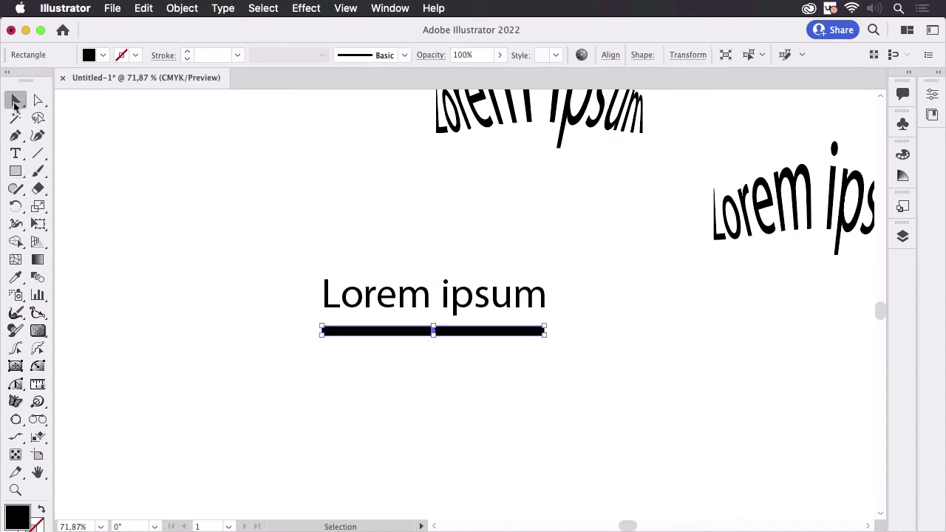
pyautogui.moveTo(318, 333)
pyautogui.mouseDown()
pyautogui.moveTo(330, 337)
pyautogui.moveTo(321, 334)
pyautogui.mouseUp()
# Select the Lorem ipsum text and the black bar together.
pyautogui.click(271, 207)
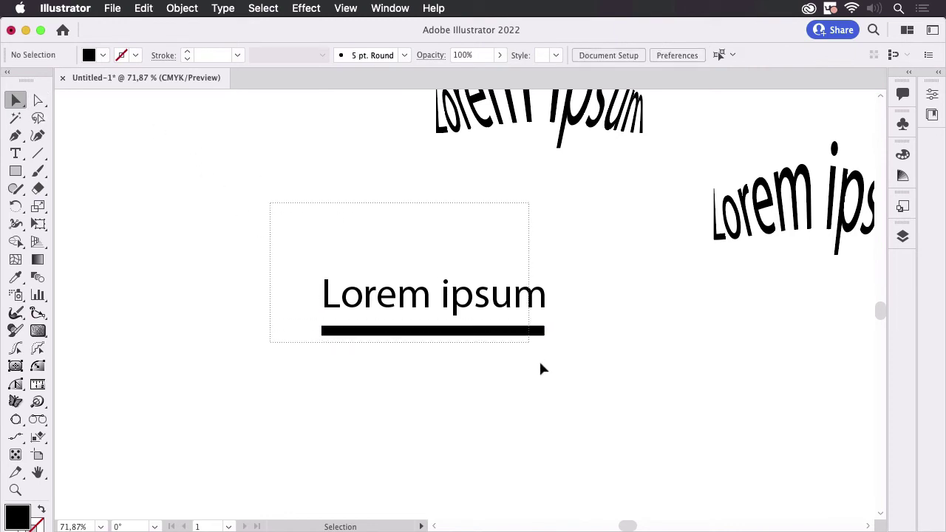
pyautogui.moveTo(540, 365); pyautogui.dragTo(654, 425)
pyautogui.click(182, 8)
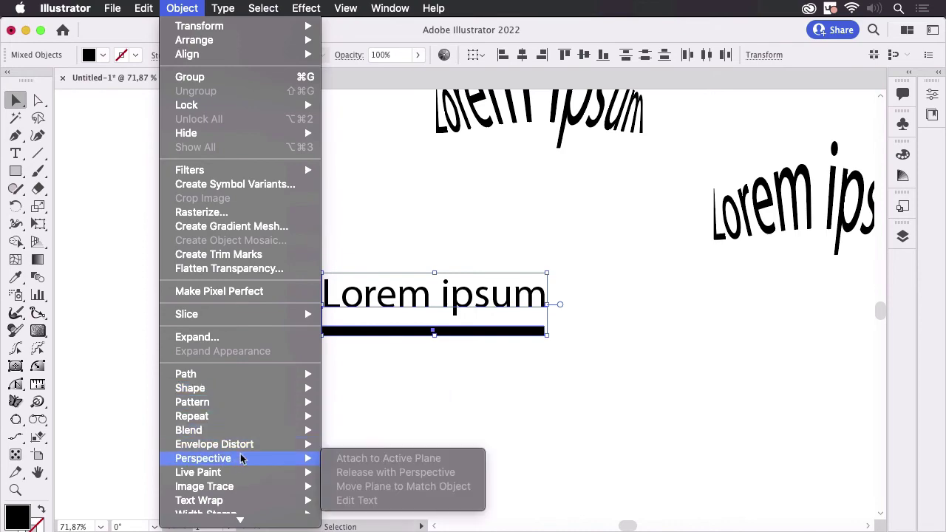
pyautogui.moveTo(214, 444)
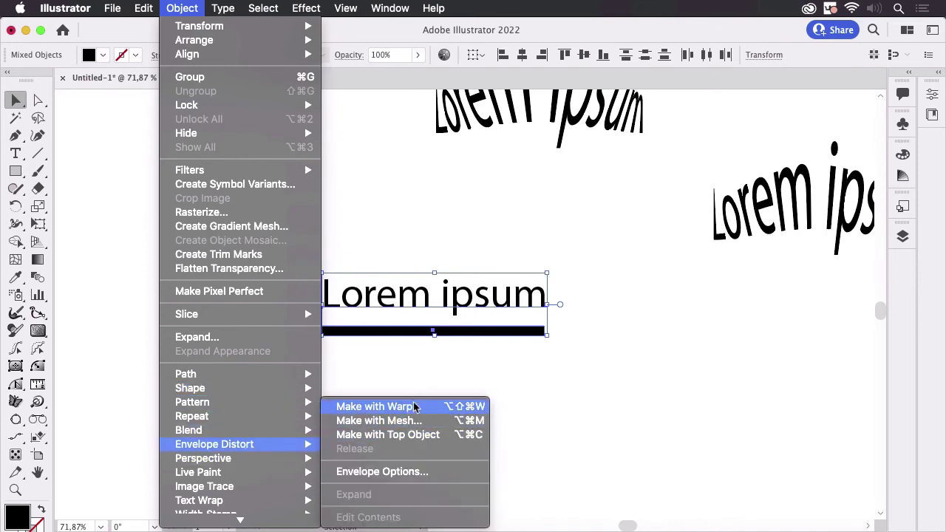
# Make a Bulge warp envelope from the text and bar with 50% bend.
pyautogui.click(414, 407)
pyautogui.moveTo(613, 303); pyautogui.dragTo(725, 182)
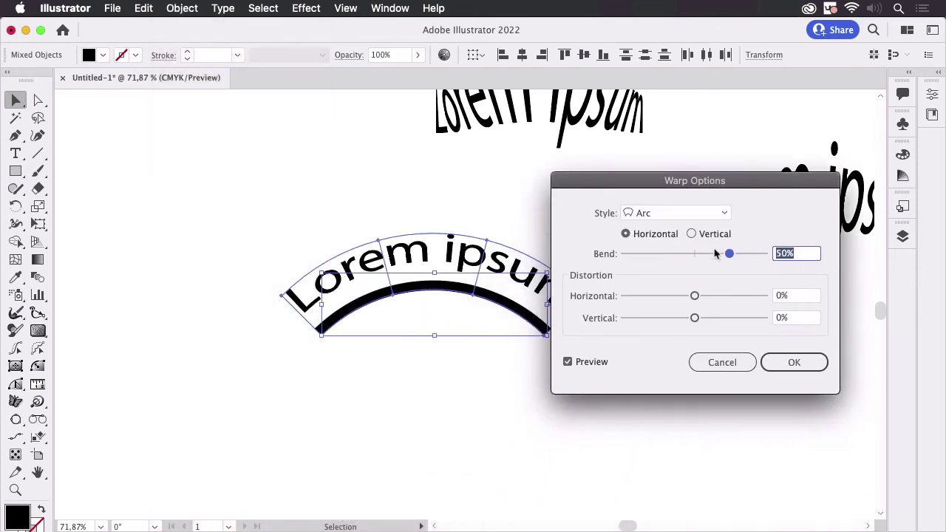
pyautogui.click(672, 214)
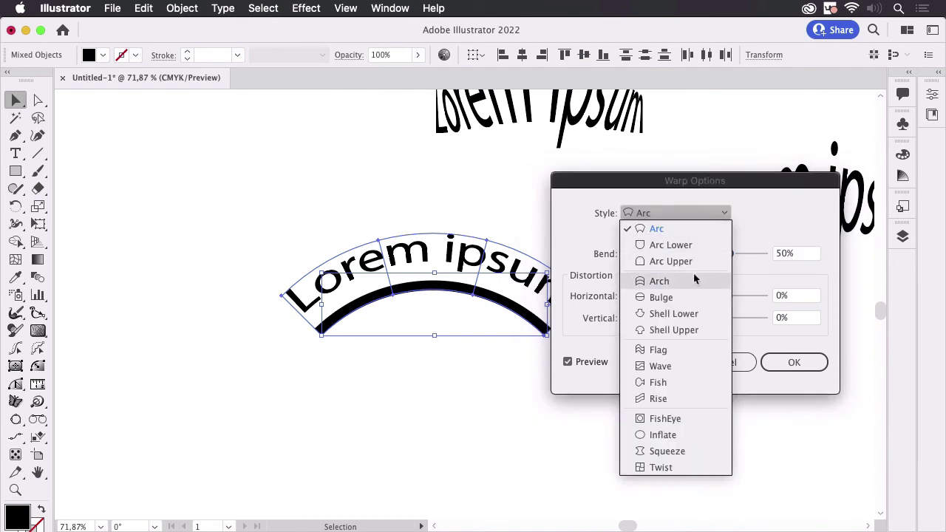
pyautogui.click(661, 297)
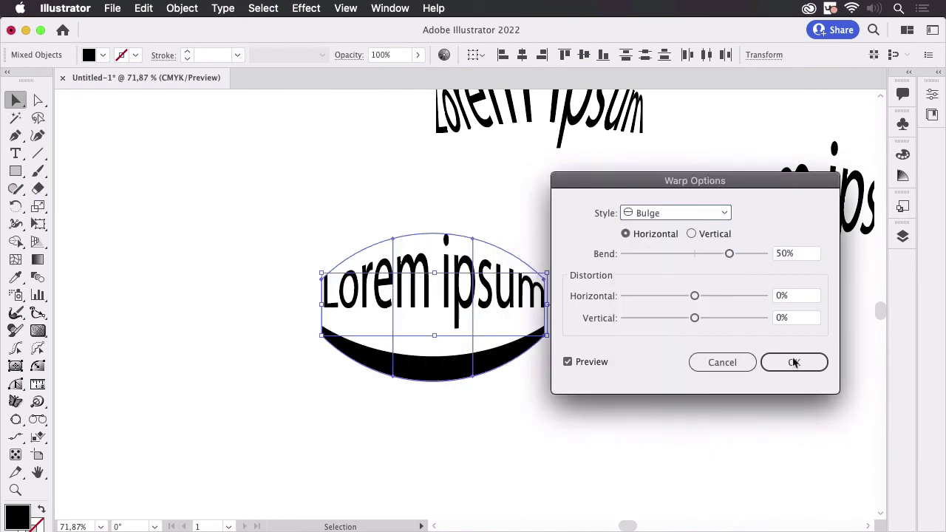
pyautogui.moveTo(649, 179); pyautogui.dragTo(732, 172)
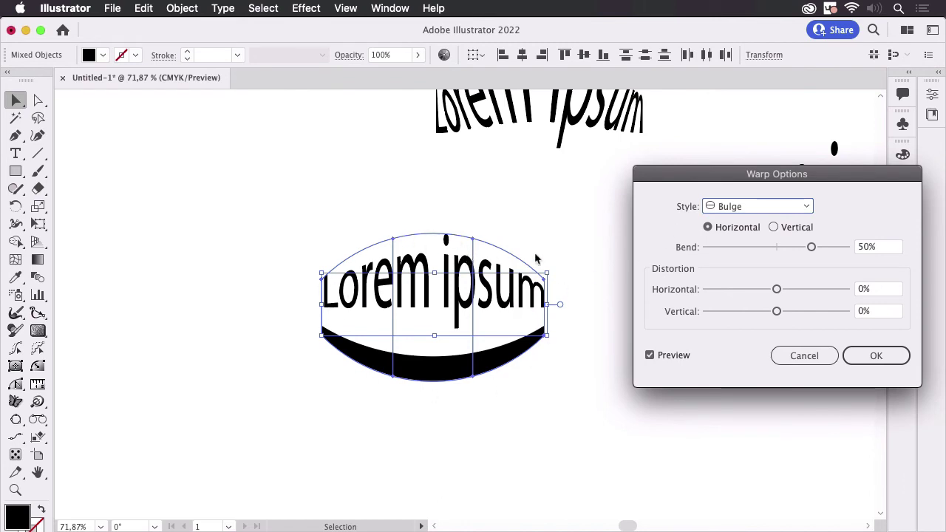
pyautogui.moveTo(735, 182); pyautogui.dragTo(676, 188)
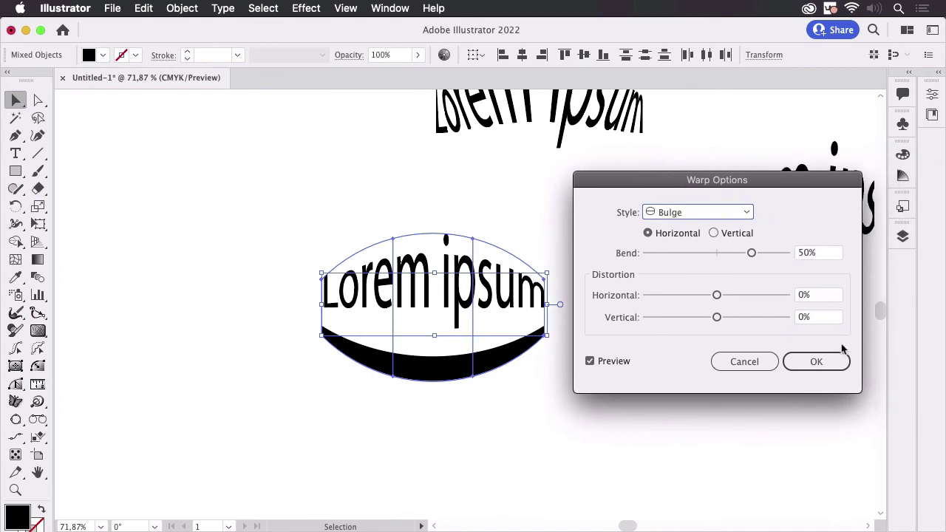
pyautogui.click(835, 362)
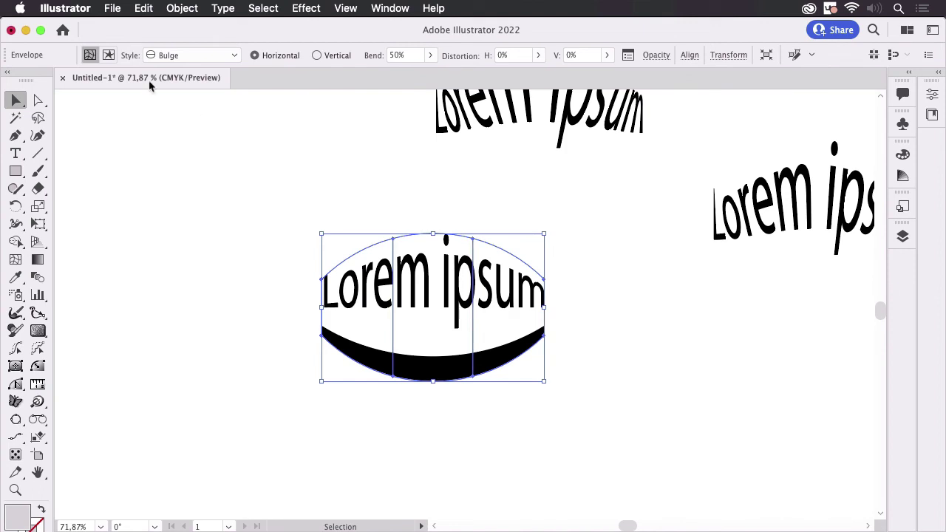
# Edit the envelope contents and select the black bar inside it with Direct Selection.
pyautogui.click(109, 61)
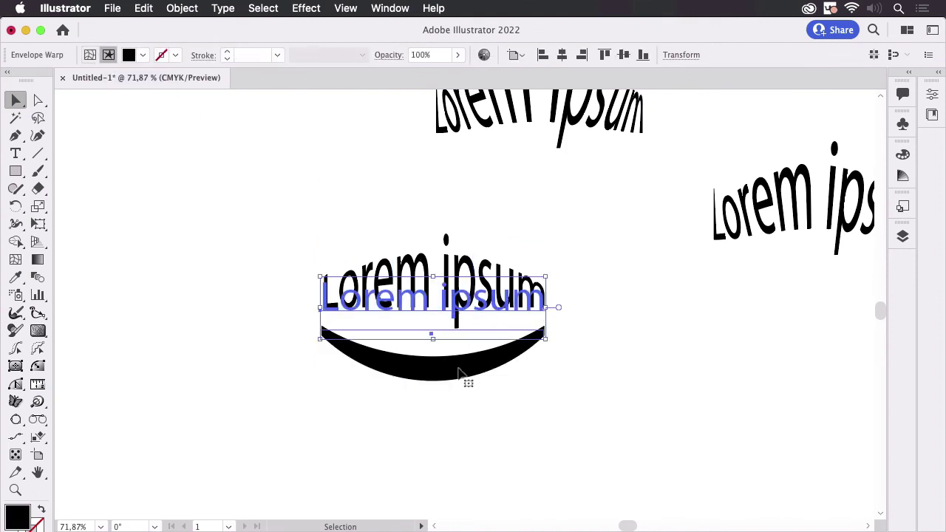
pyautogui.click(570, 384)
pyautogui.click(447, 344)
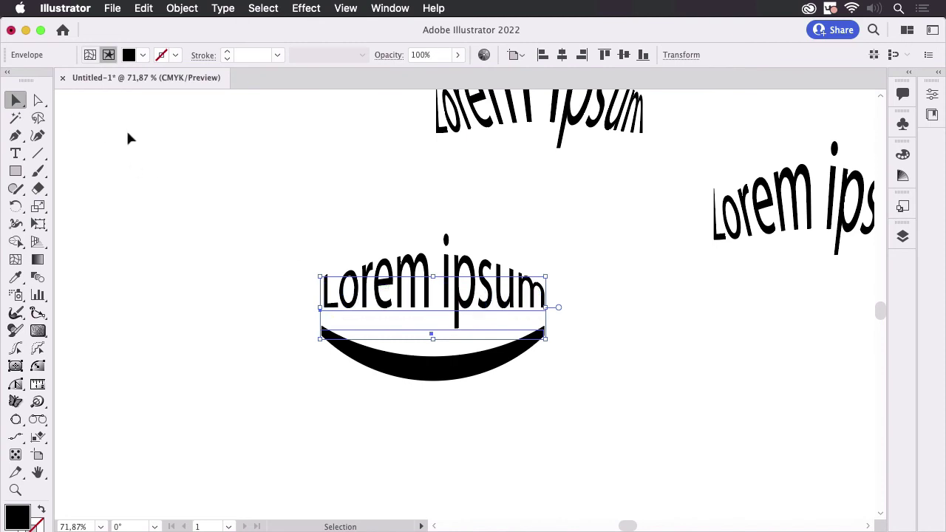
pyautogui.click(38, 101)
pyautogui.click(197, 171)
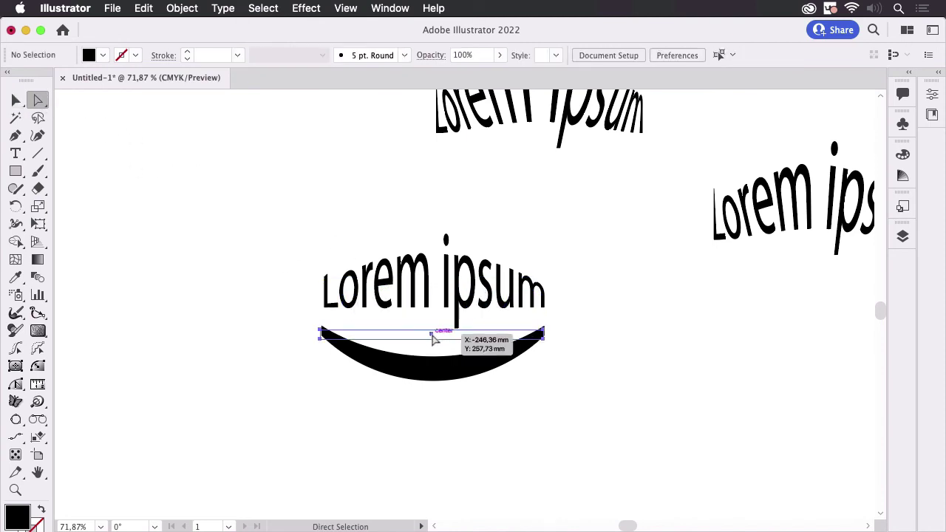
pyautogui.click(434, 337)
# Nudge and drag the bar until the text baseline is straight and the bar sags into a crescent.
pyautogui.press('Down')
pyautogui.press('Down')
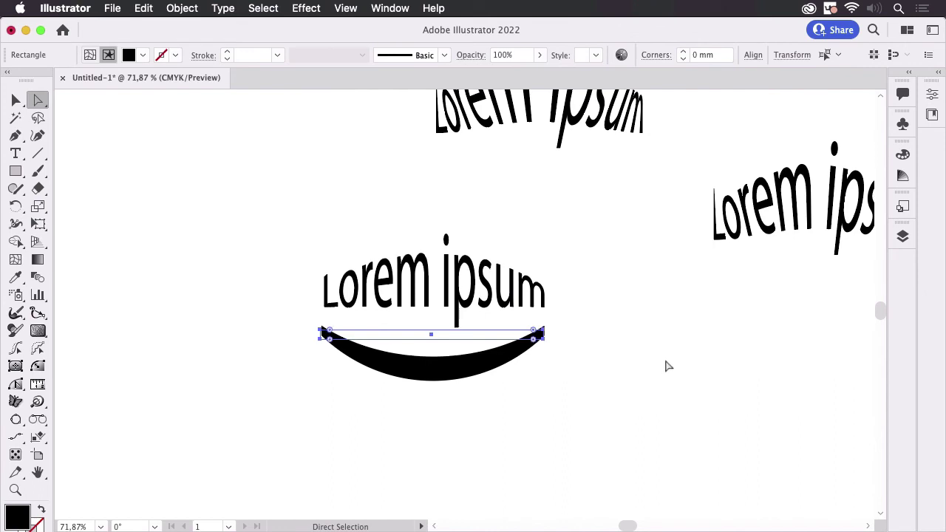
pyautogui.press('Down')
pyautogui.press('Down')
pyautogui.press('Down')
pyautogui.press('Down')
pyautogui.press('Down')
pyautogui.press('Down')
pyautogui.press('Up')
pyautogui.press('Up')
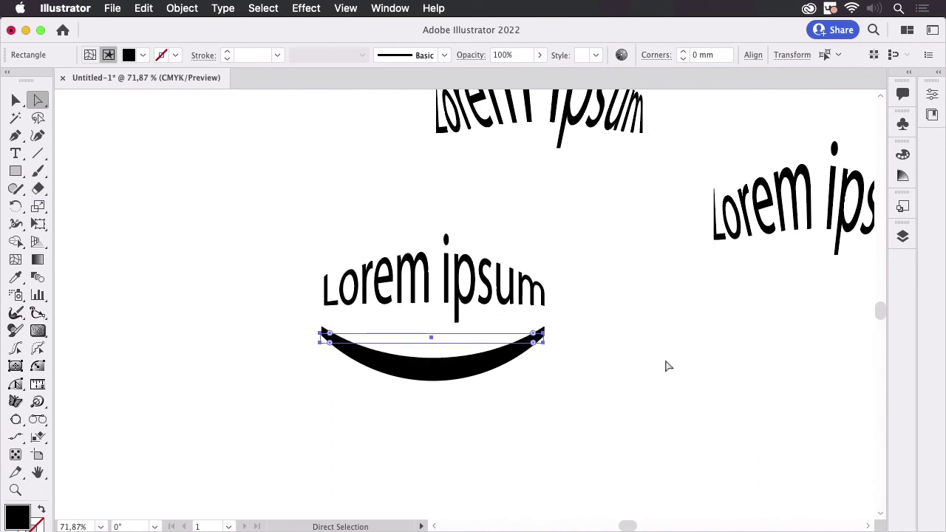
pyautogui.press('Up')
pyautogui.press('Up')
pyautogui.press('Up')
pyautogui.press('Up')
pyautogui.press('Up')
pyautogui.press('Up')
pyautogui.press('Down')
pyautogui.press('Down')
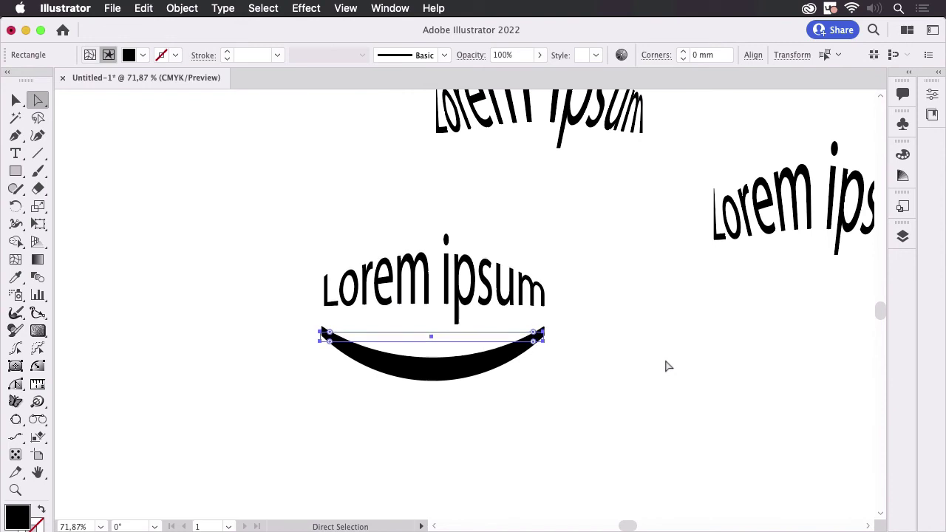
pyautogui.press('Down')
pyautogui.press('Down')
pyautogui.press('Down')
pyautogui.press('Down')
pyautogui.press('Down')
pyautogui.press('Down')
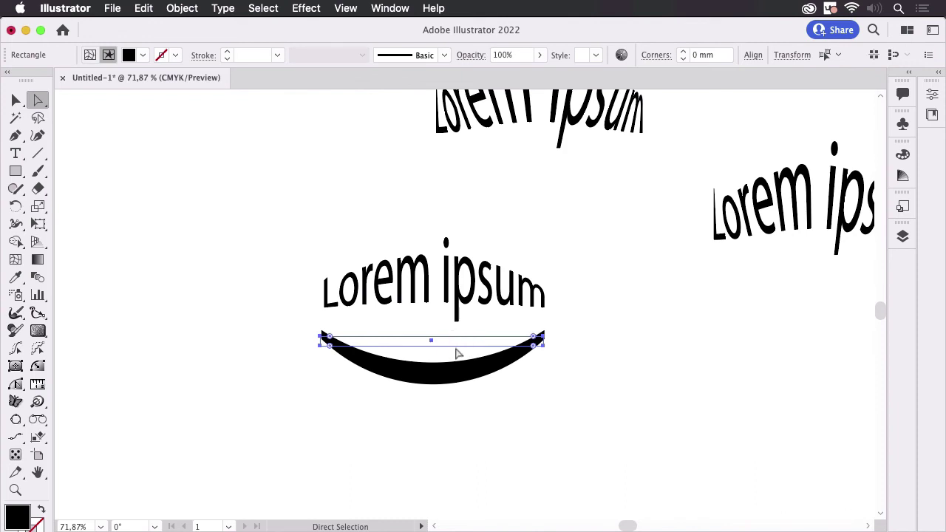
pyautogui.press('Down')
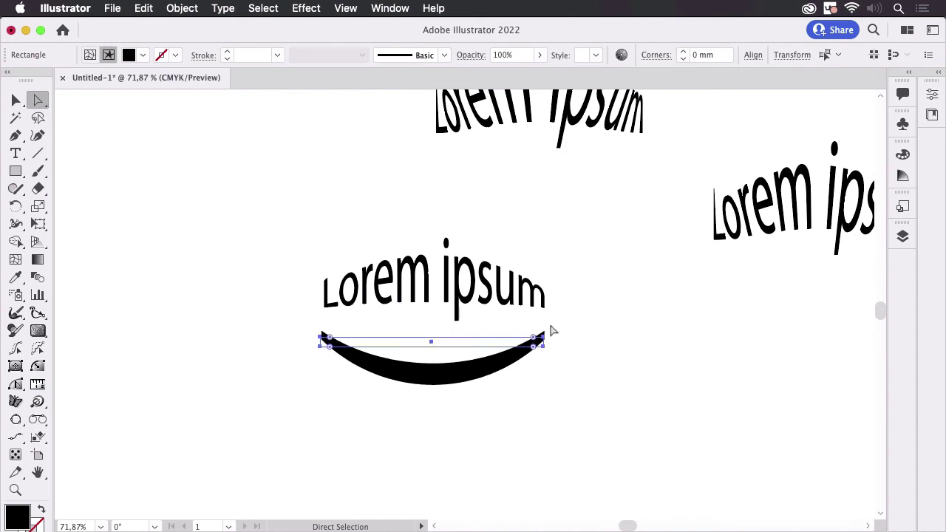
pyautogui.press('Down')
pyautogui.press('Down')
pyautogui.press('Down')
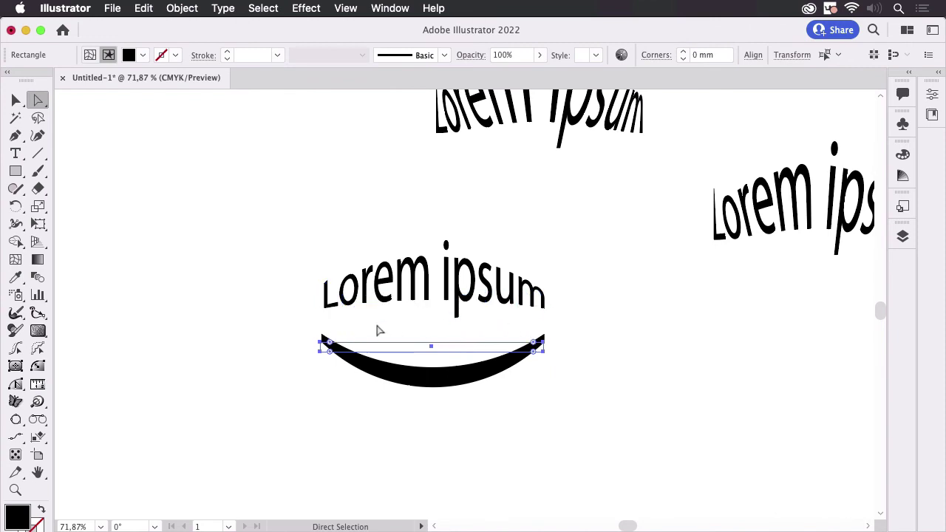
pyautogui.moveTo(544, 311)
pyautogui.mouseDown()
pyautogui.moveTo(533, 301)
pyautogui.moveTo(597, 337)
pyautogui.mouseUp()
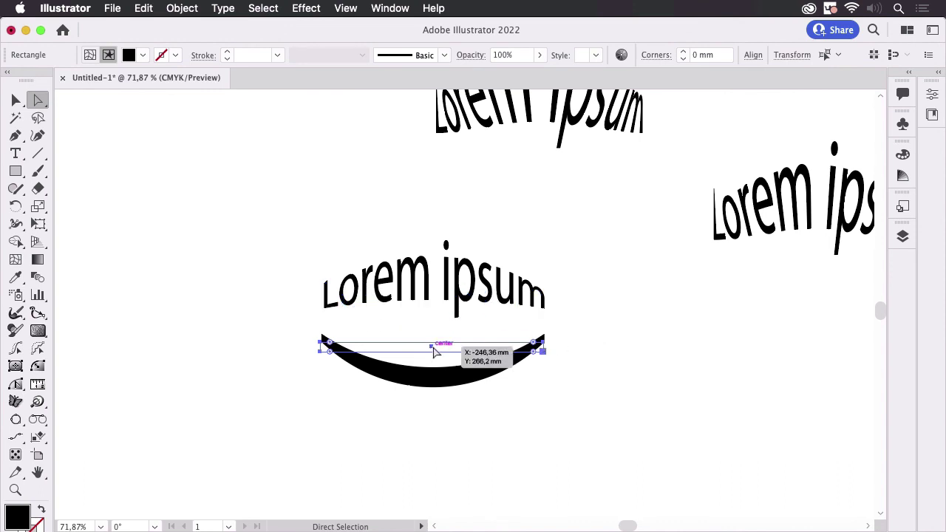
pyautogui.moveTo(436, 352); pyautogui.dragTo(436, 353)
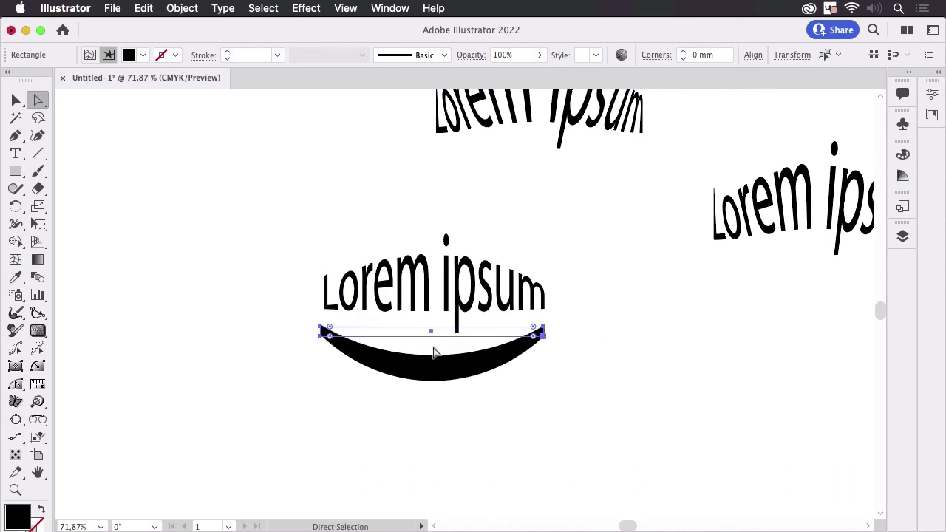
pyautogui.press('Down')
pyautogui.press('Down')
pyautogui.press('Down')
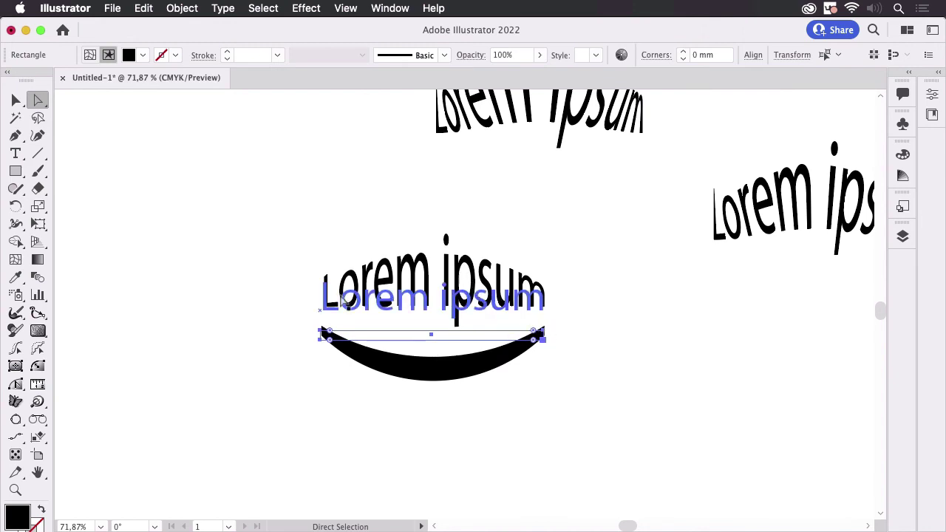
pyautogui.moveTo(436, 289); pyautogui.dragTo(438, 304)
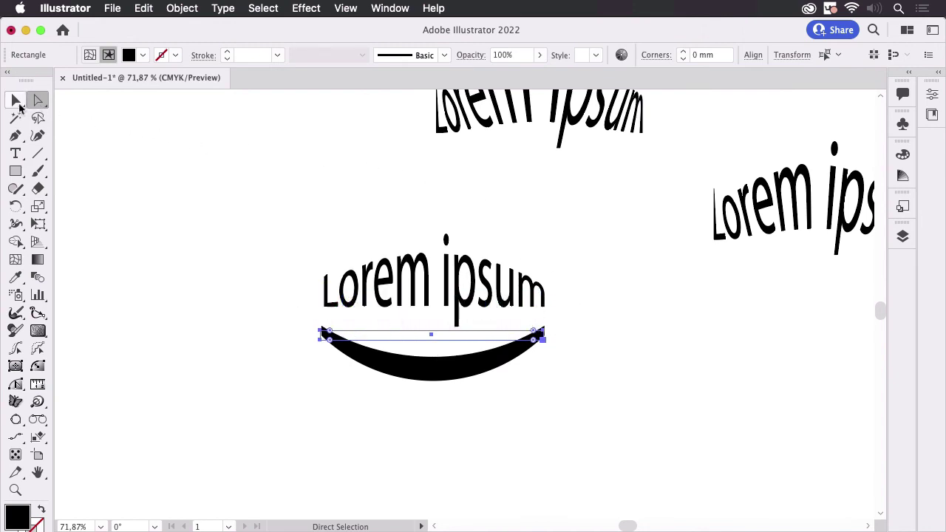
# Deselect the bulged artwork and pan to show the three other warped Lorem ipsum copies.
pyautogui.click(16, 100)
pyautogui.click(600, 277)
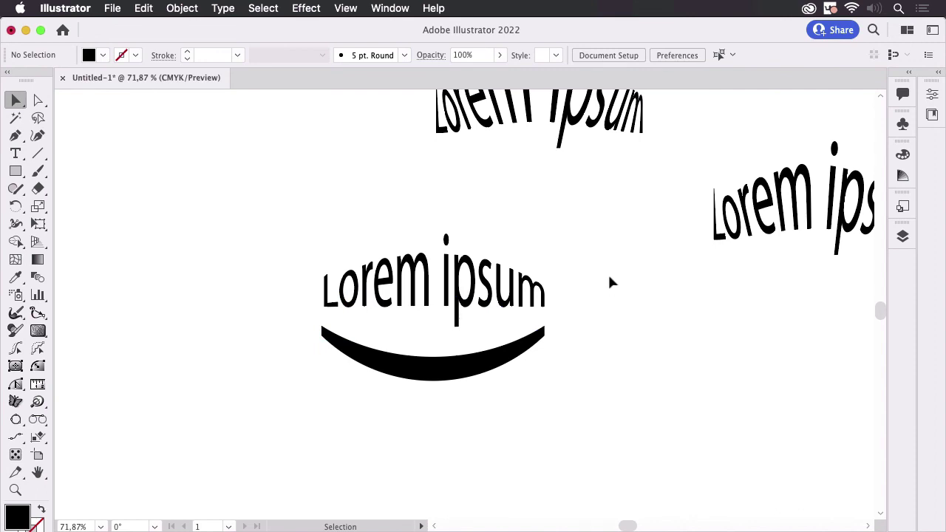
pyautogui.moveTo(608, 273); pyautogui.dragTo(462, 339)
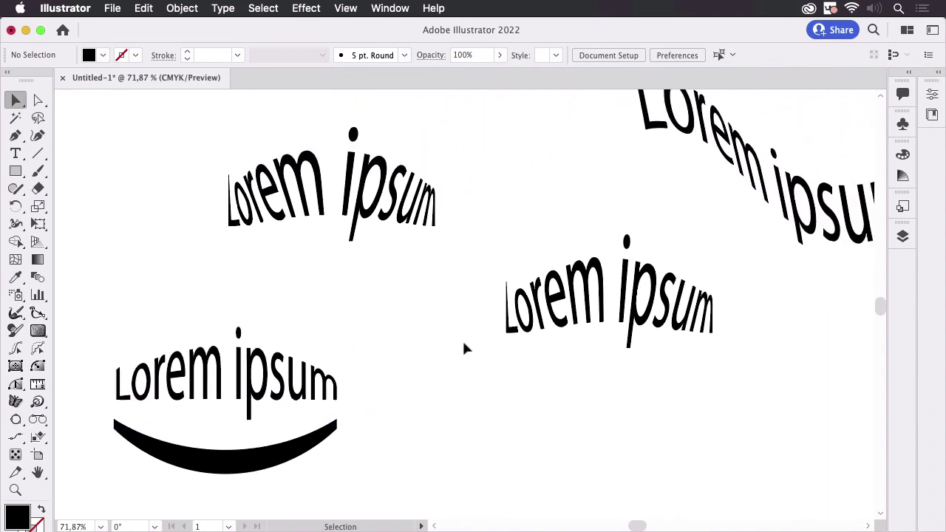